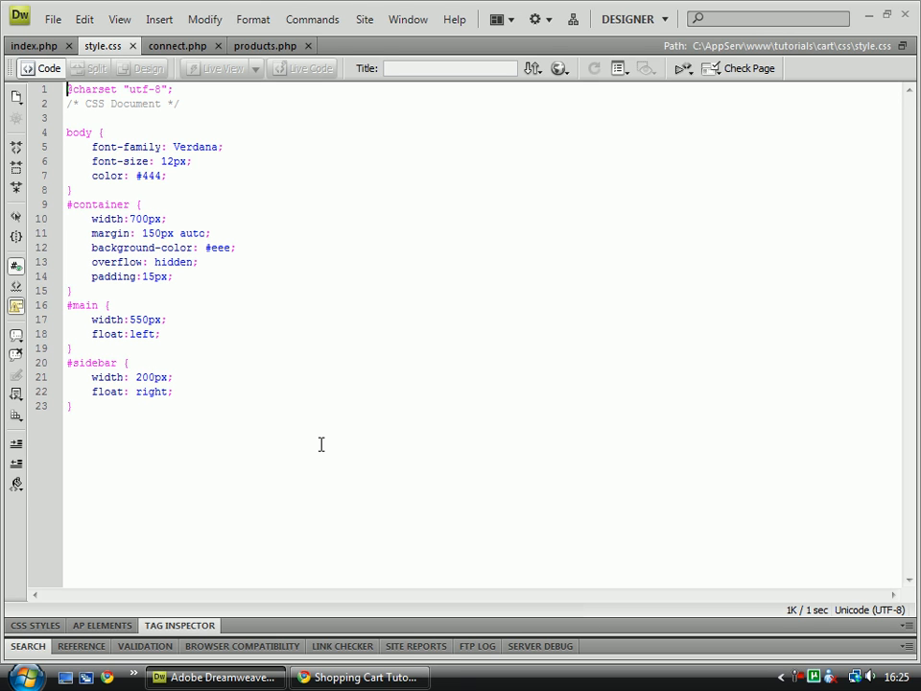
Write an 'a' rule after #sidebar with color: #48577D and text-decoration: none.
left_click(95, 422)
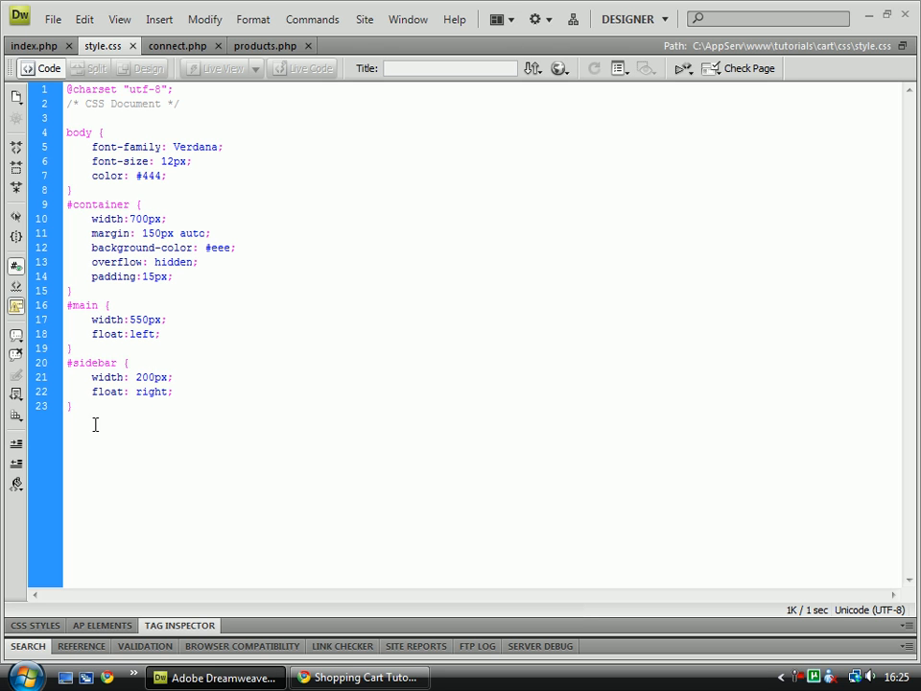
key("Return")
type("a {")
key("Return")
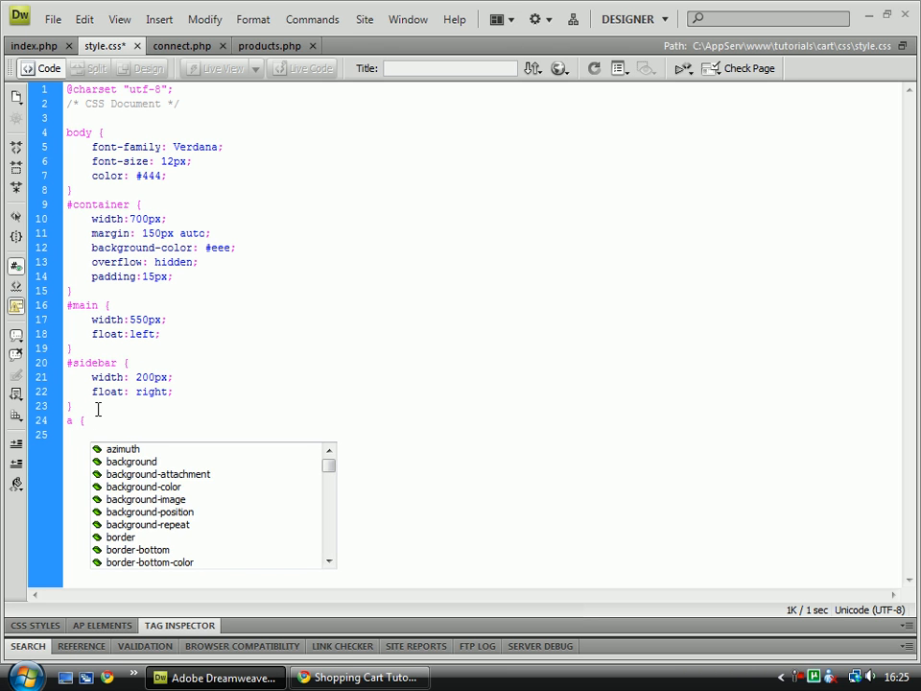
type("color:")
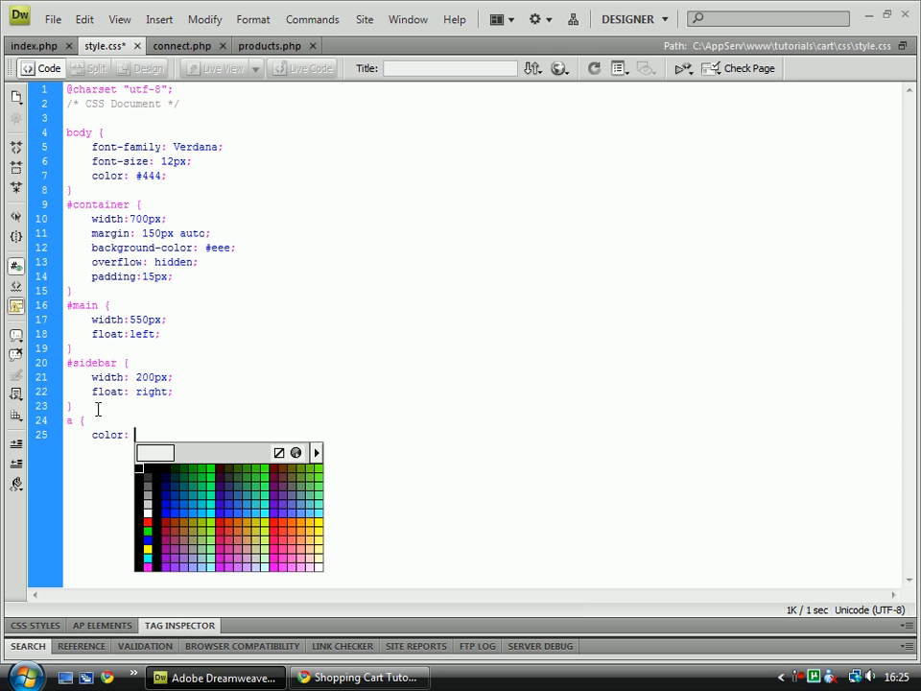
type(" #")
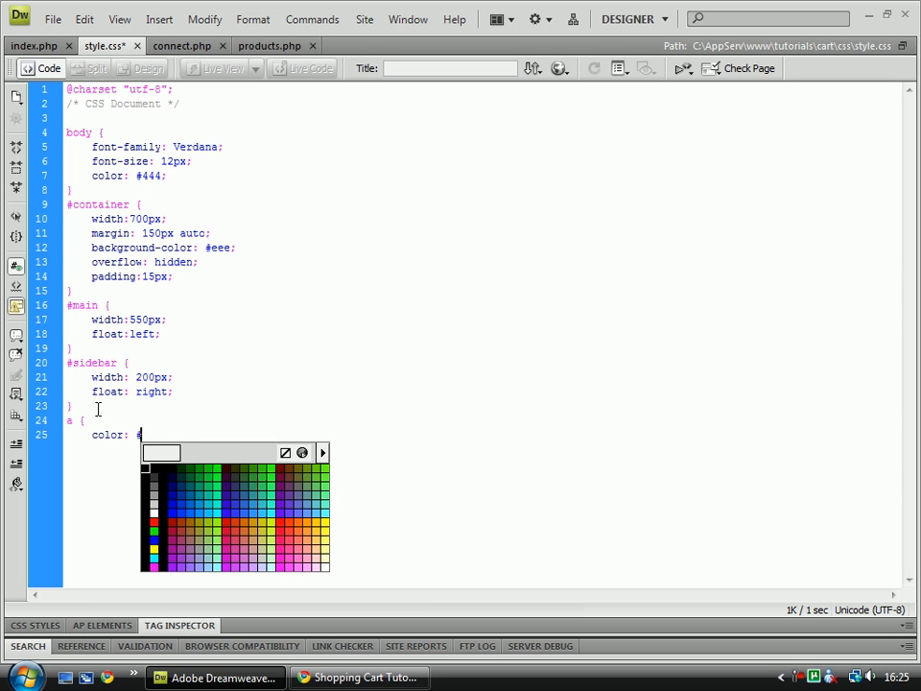
type("48")
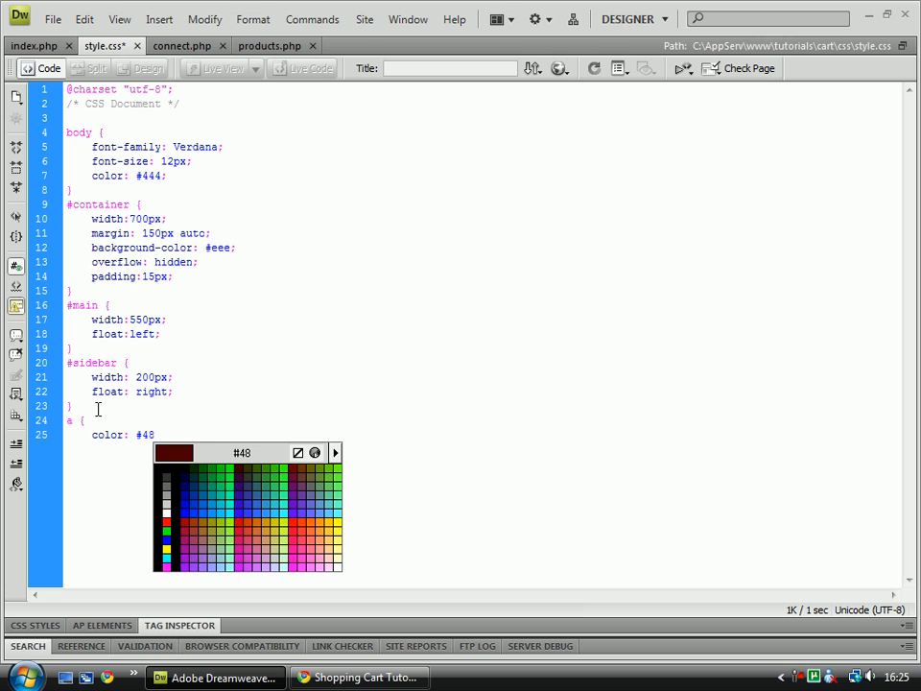
type("577D")
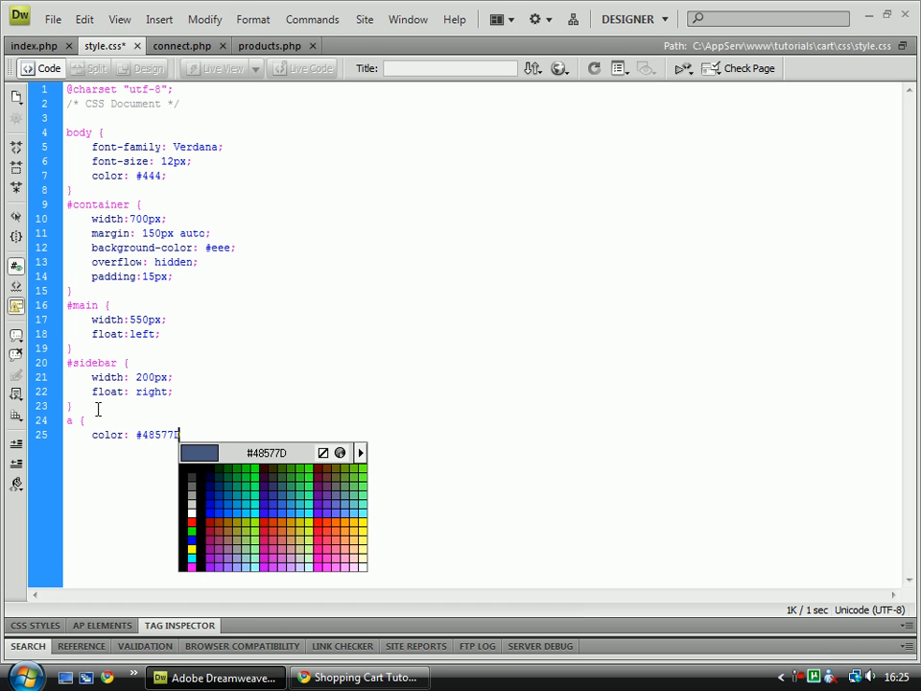
type(";")
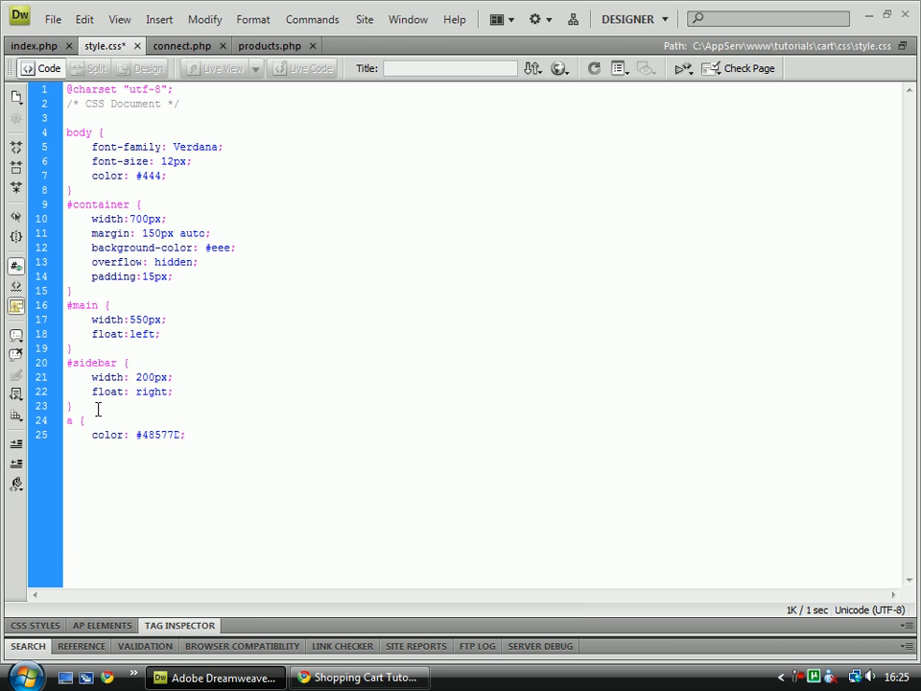
key("Return")
type("te")
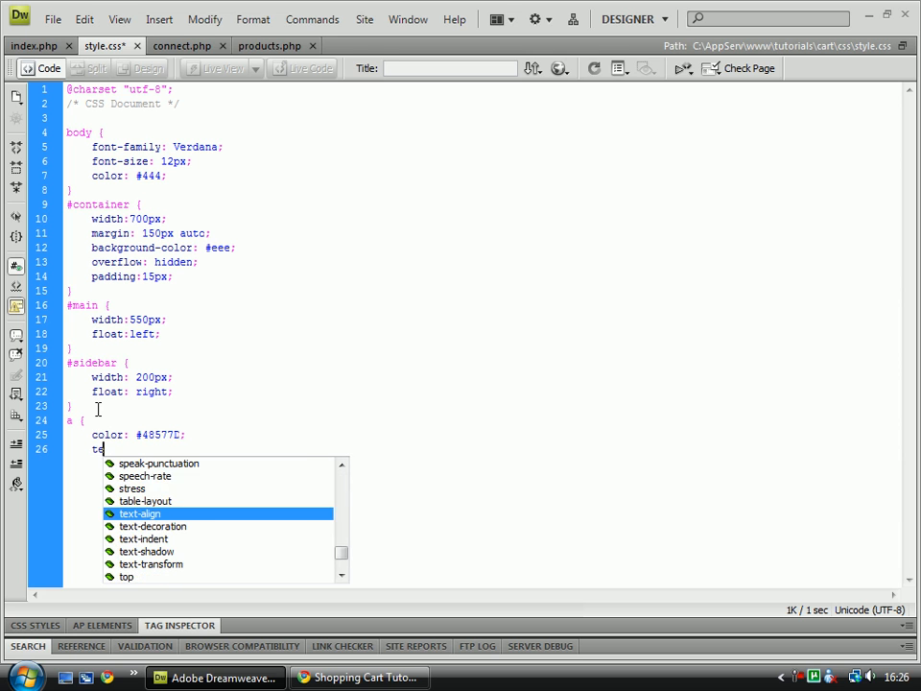
type("xt-decora")
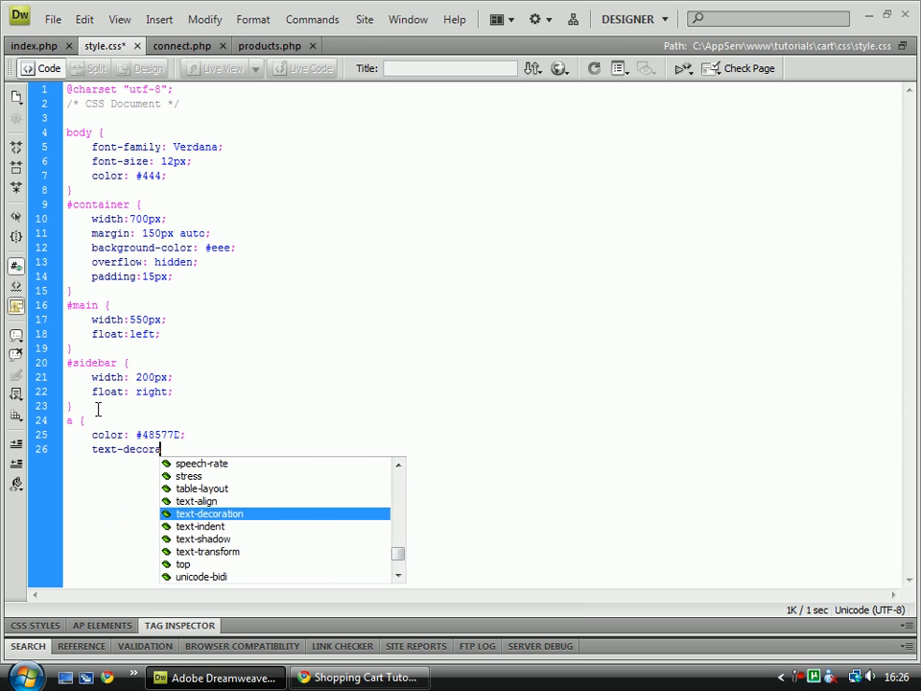
type("tion: none;")
key("Return")
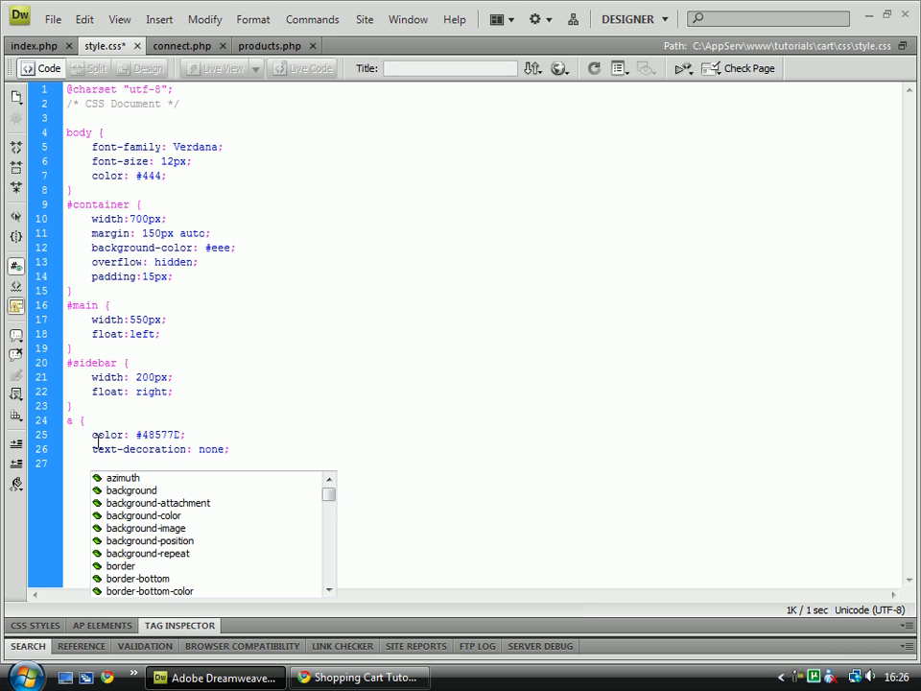
key("Escape")
type("}")
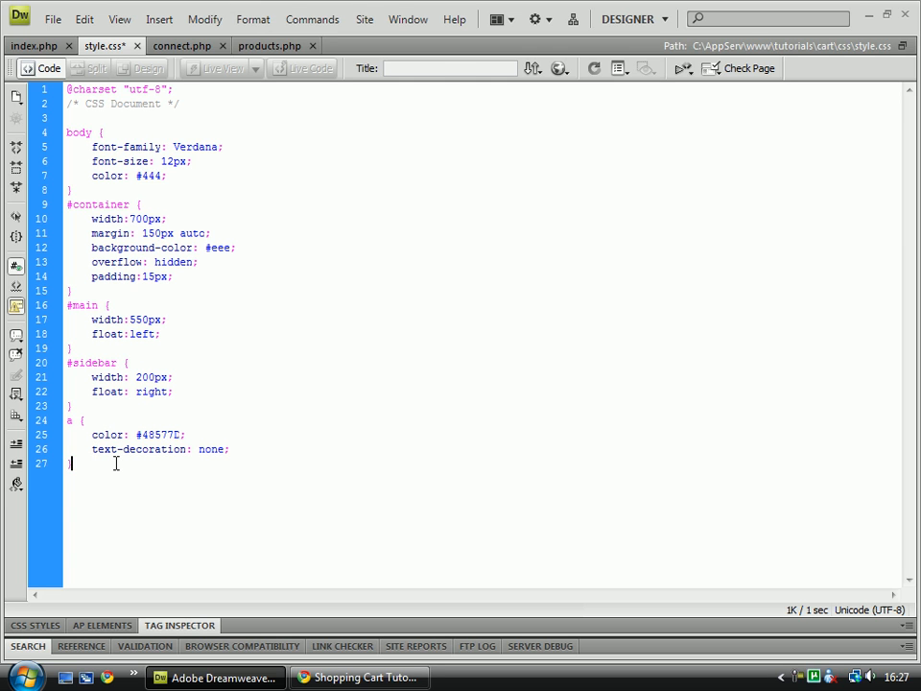
Write an 'a:hover' rule below it with text-decoration: underline.
key("Return")
type("a:hover {")
key("Return")
key("Return")
type("}")
key("Up")
type("text")
type("-decoration: underline;")
key("Return")
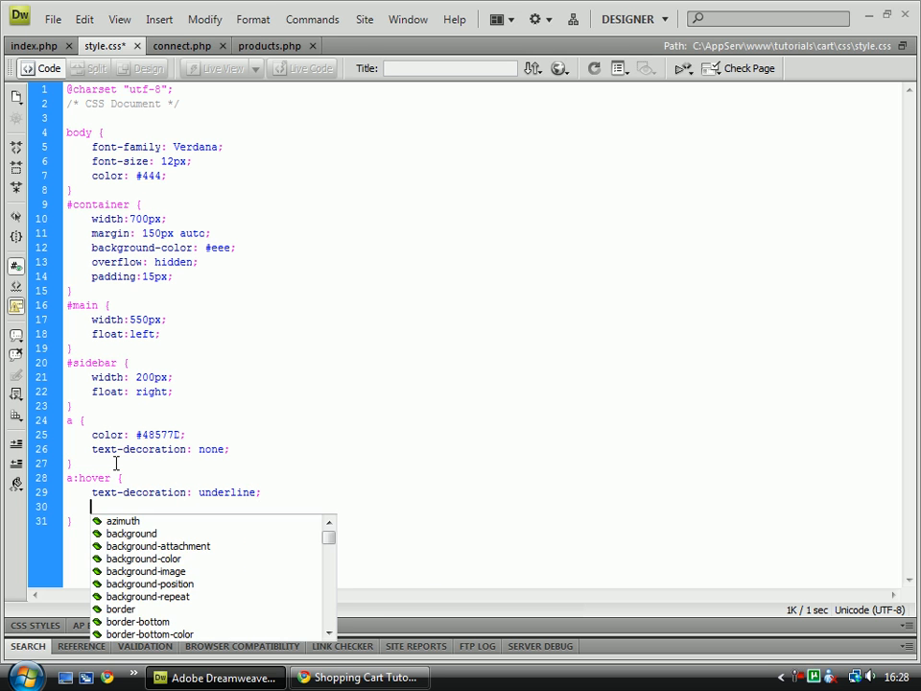
key("BackSpace")
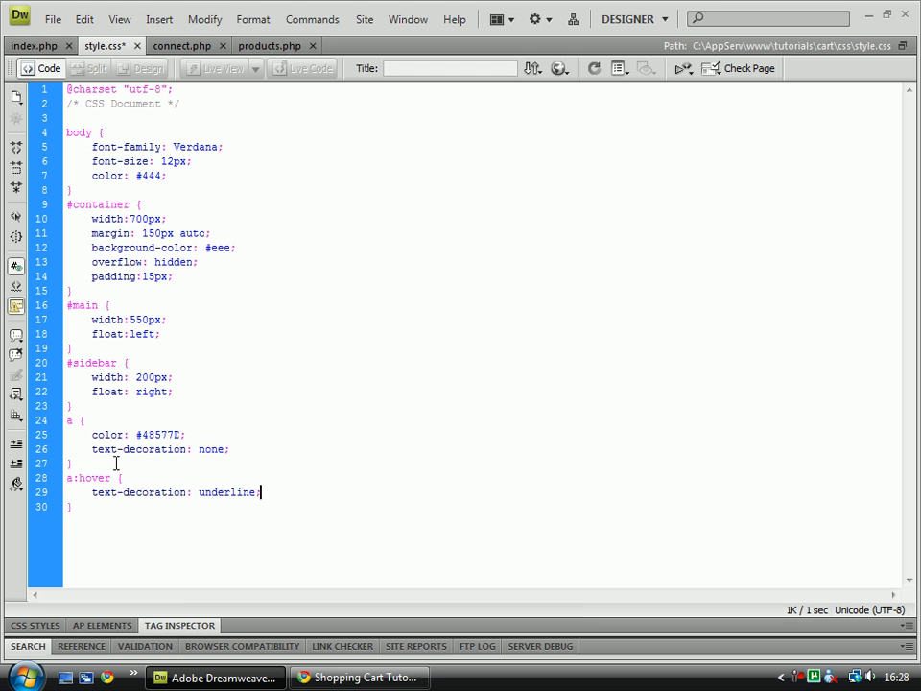
Save style.css and reload the product page in Chrome to check the unlined links.
key("ctrl+s")
left_click(365, 677)
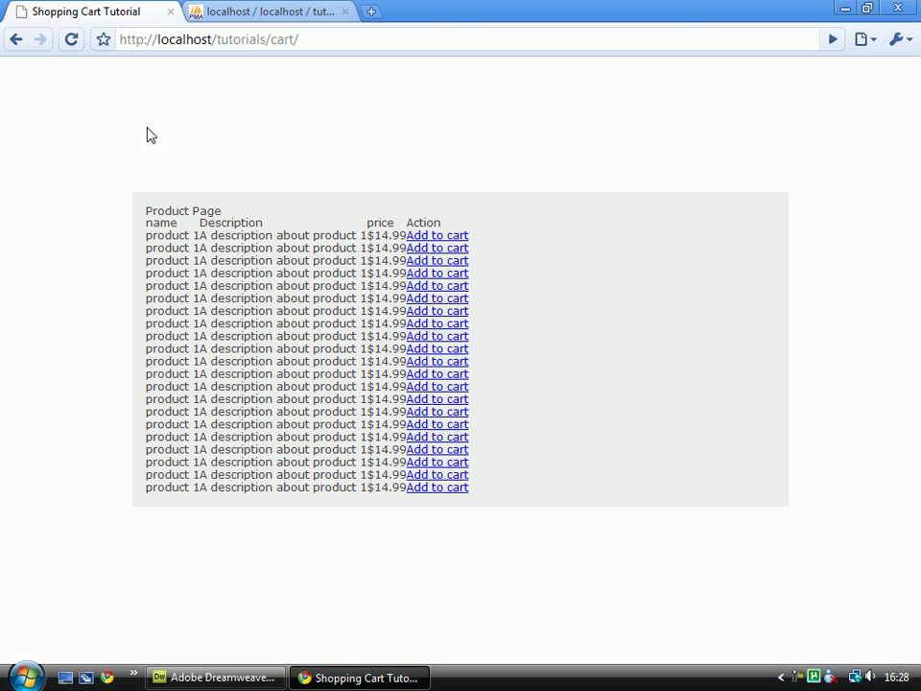
left_click(71, 39)
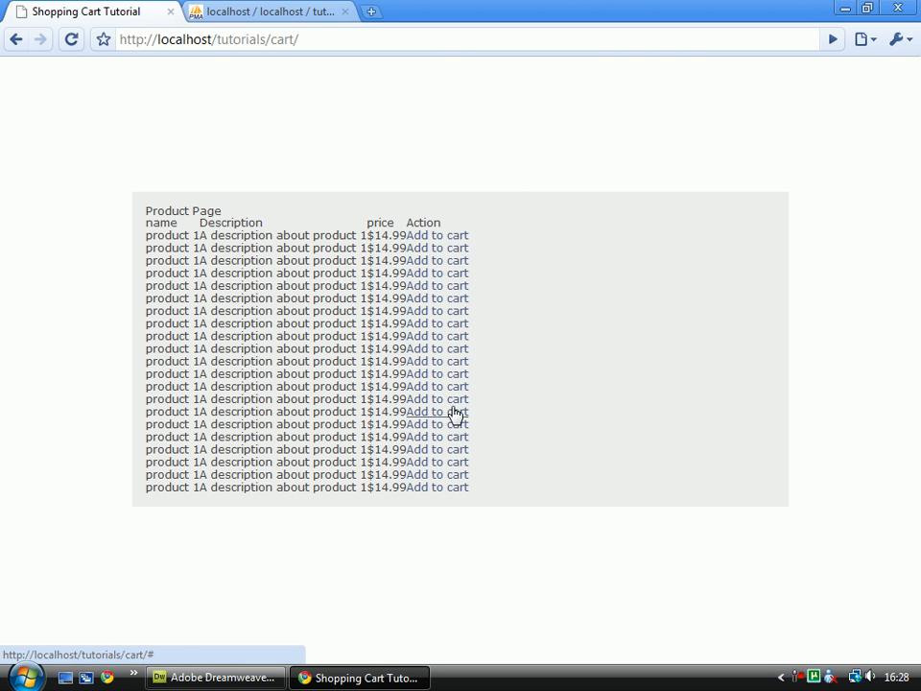
key("alt+Tab")
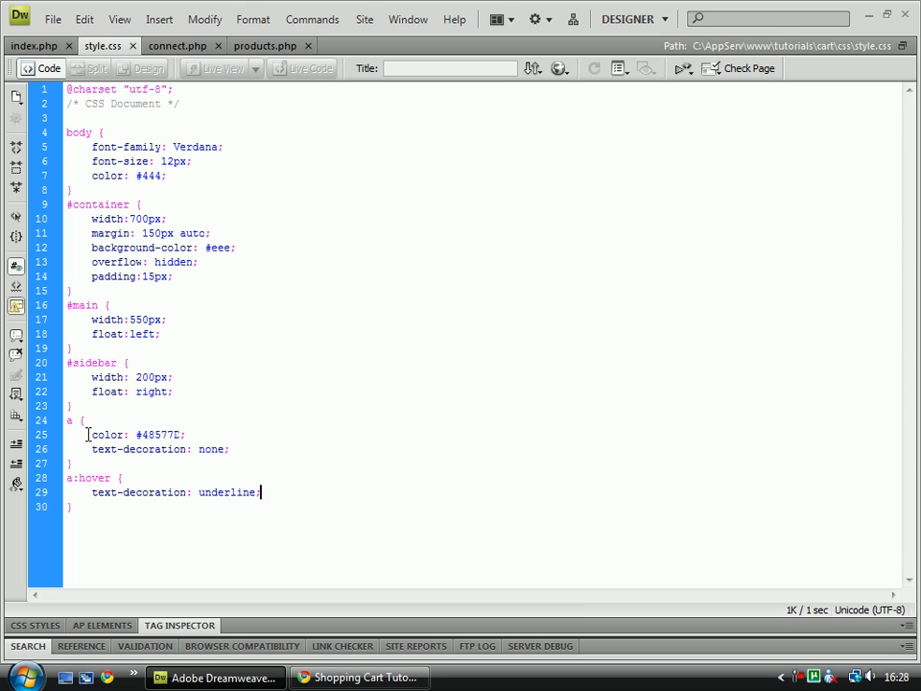
Replace the link colour 48577D with 297de5, save, and reload the page in Chrome.
left_click_drag(134, 434, 182, 434)
left_click(183, 434)
double_click(179, 434)
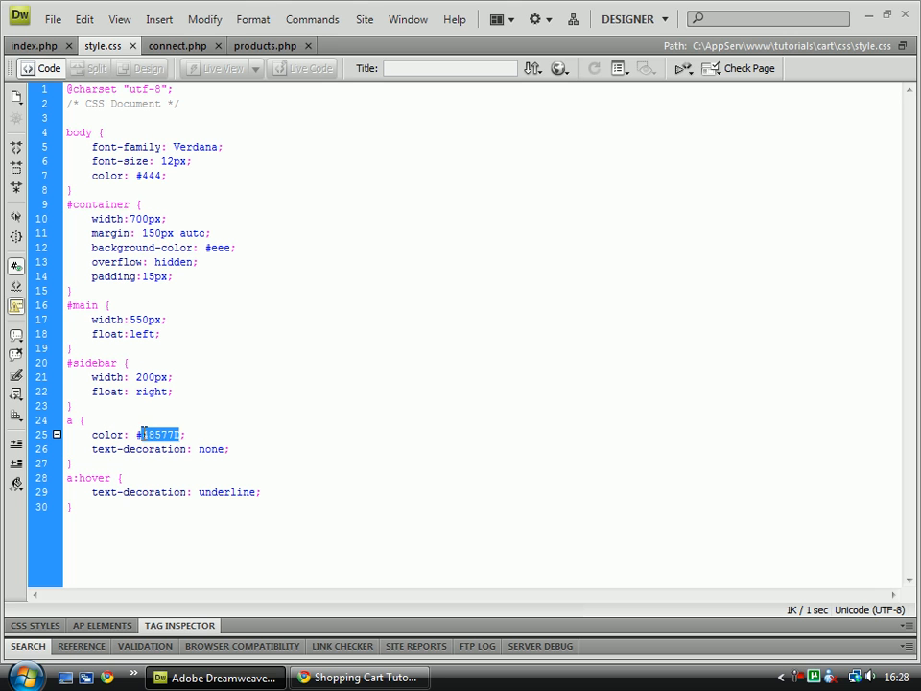
type("297de5")
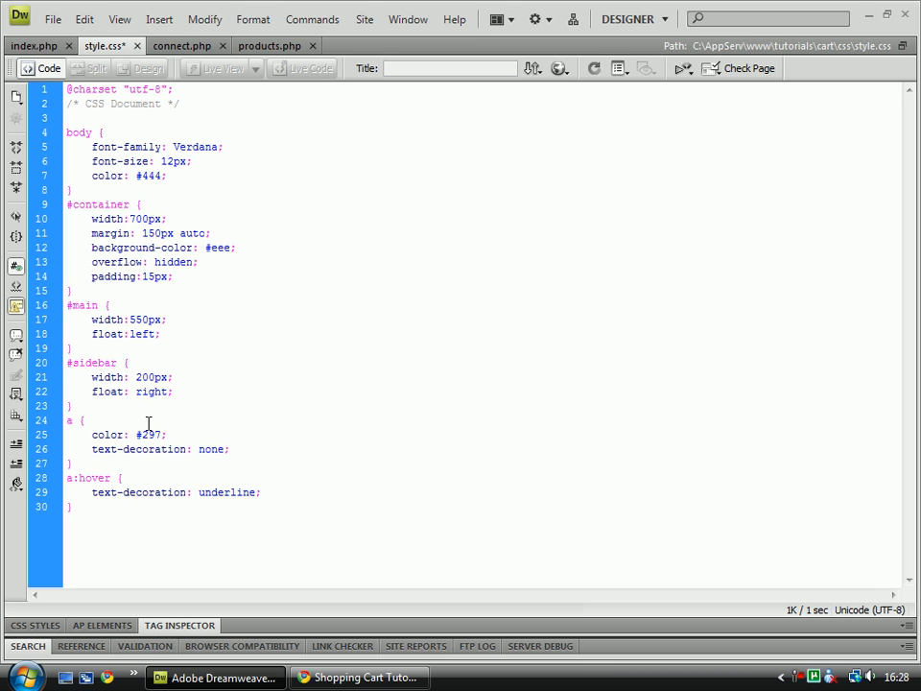
key("ctrl+s")
left_click(364, 677)
left_click(71, 39)
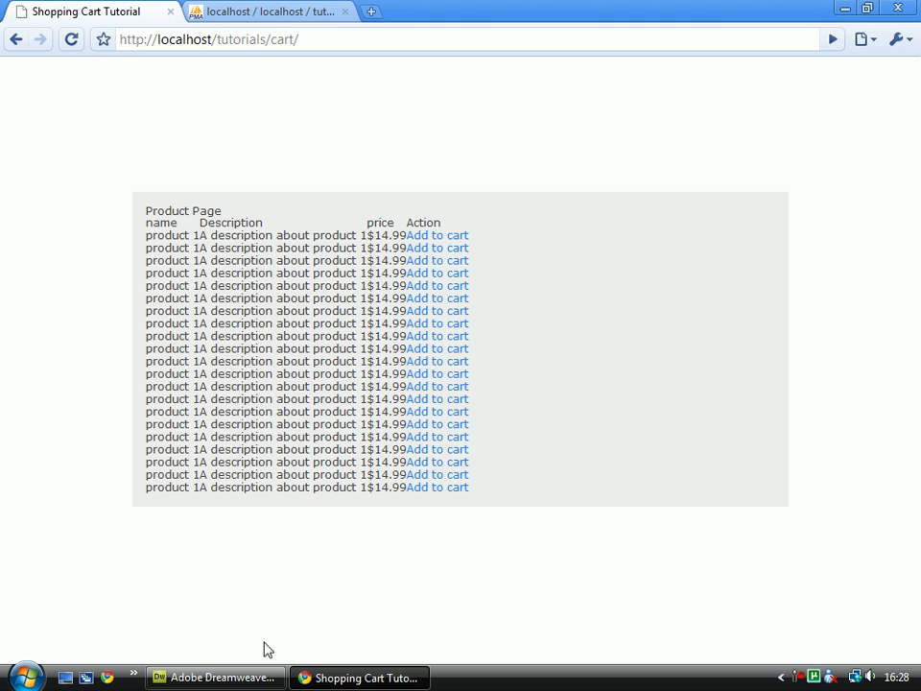
Write an 'h1, h2' rule with margin-bottom: 15px.
left_click(222, 677)
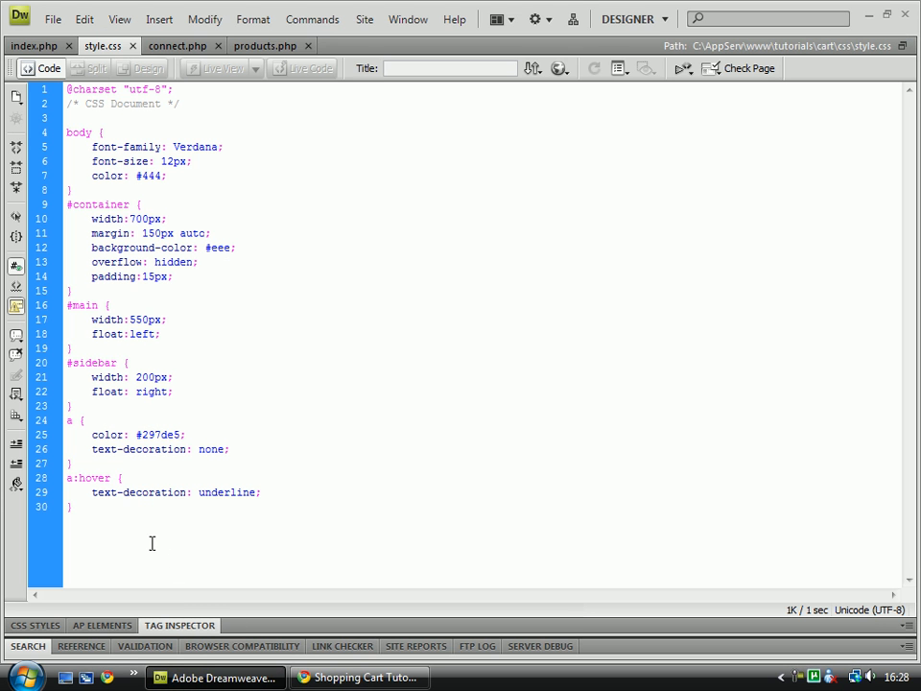
key("Return")
key("Return")
type("h1, h2 ")
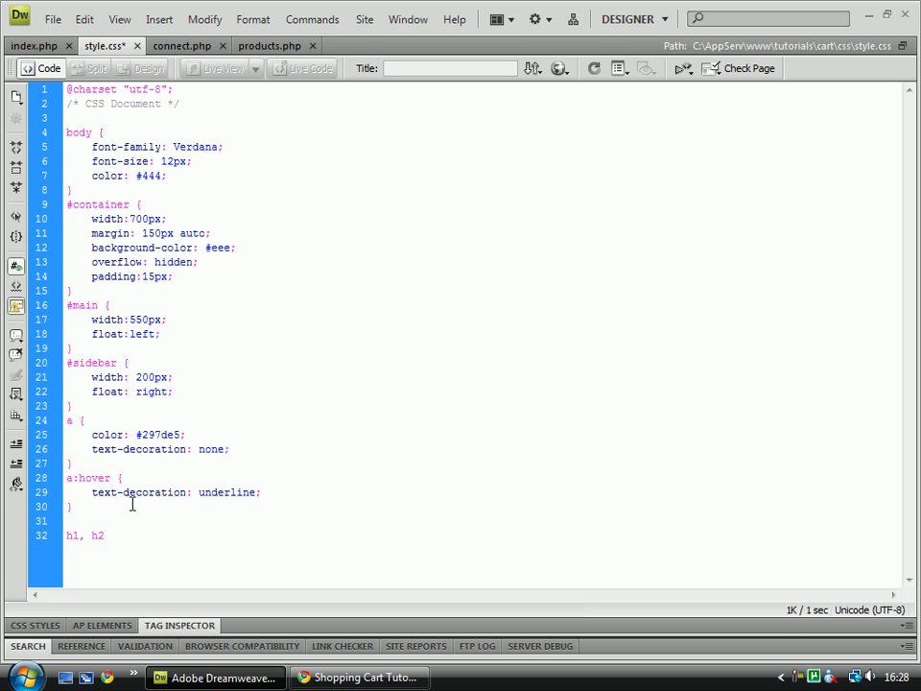
type("{")
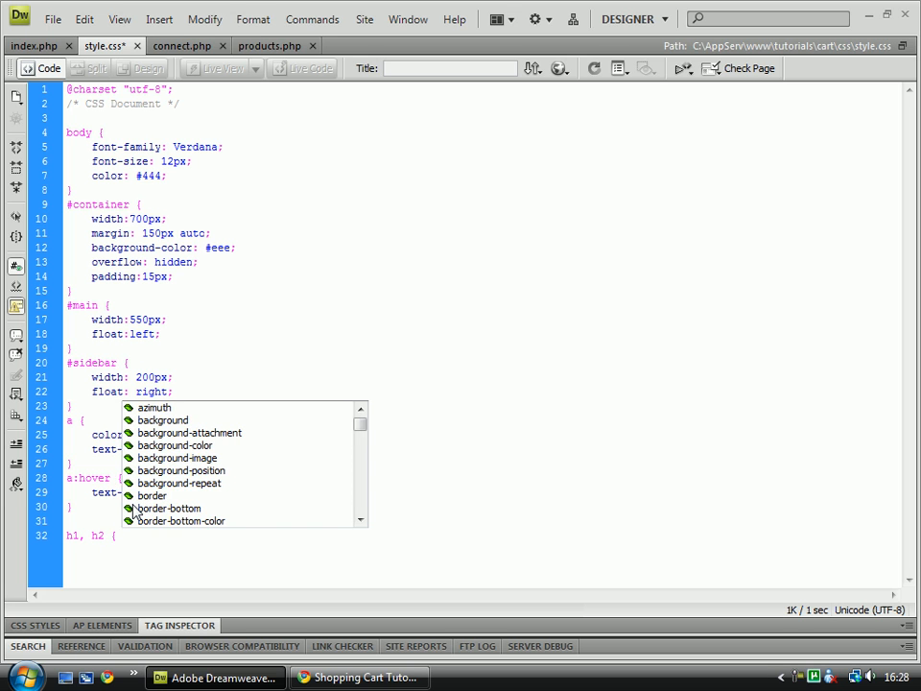
key("Return")
type("mari")
type("gi")
key("BackSpace")
key("BackSpace")
key("BackSpace")
type("gin")
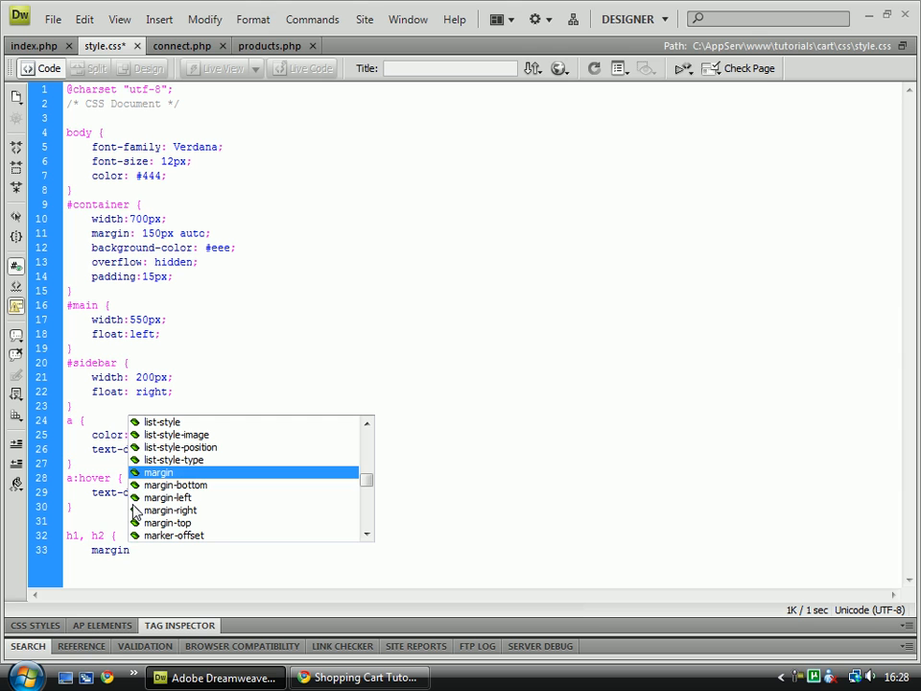
key("Escape")
type("-bottom: ")
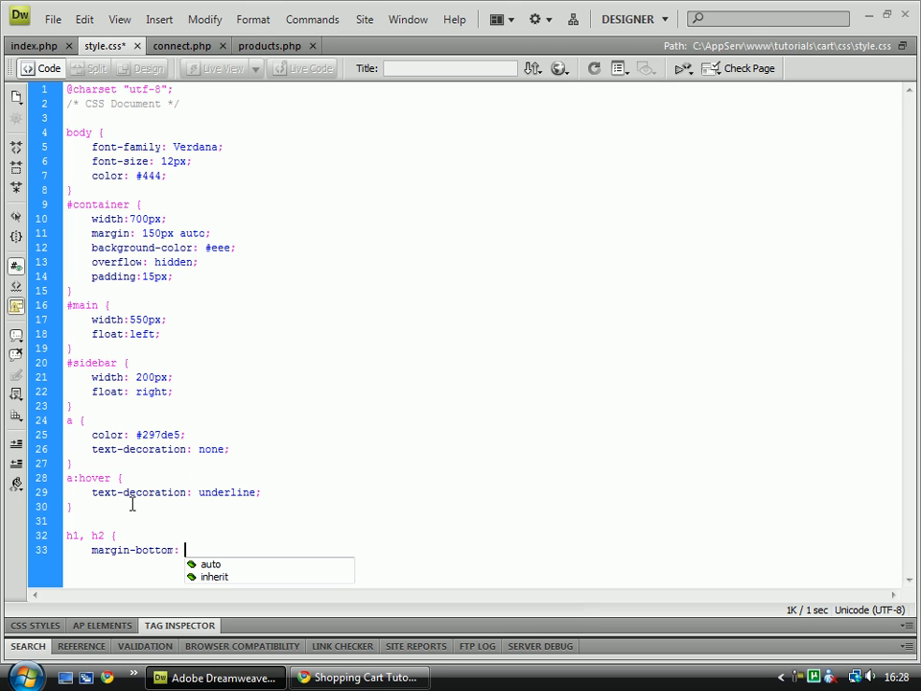
type("15px;")
key("Return")
type("}")
Write h1 { font-size: 18px } and h2 { font-size: 16px } rules.
key("Return")
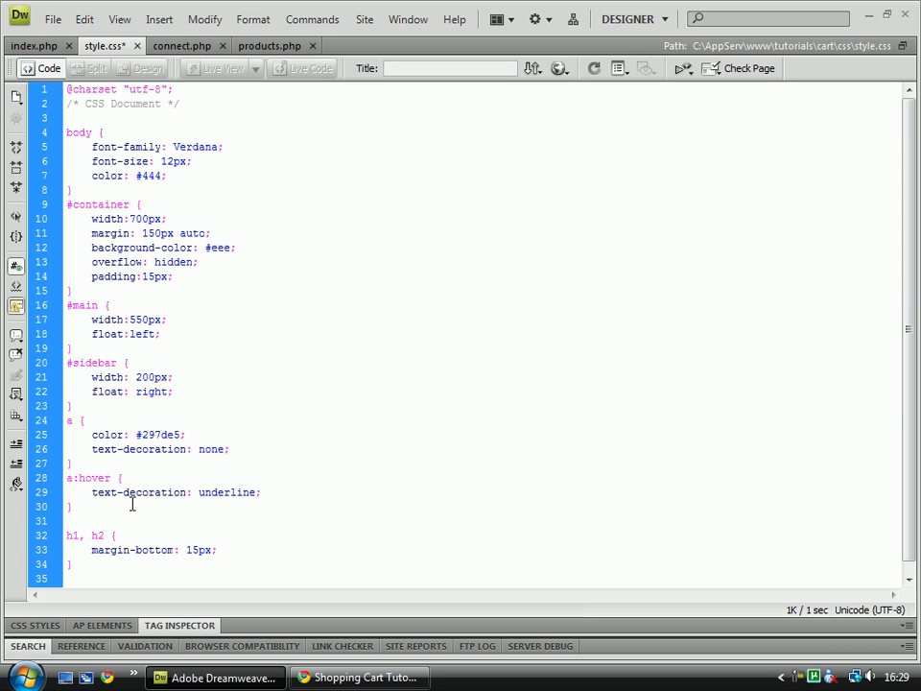
type("h1 {")
key("Return")
key("Return")
type("}")
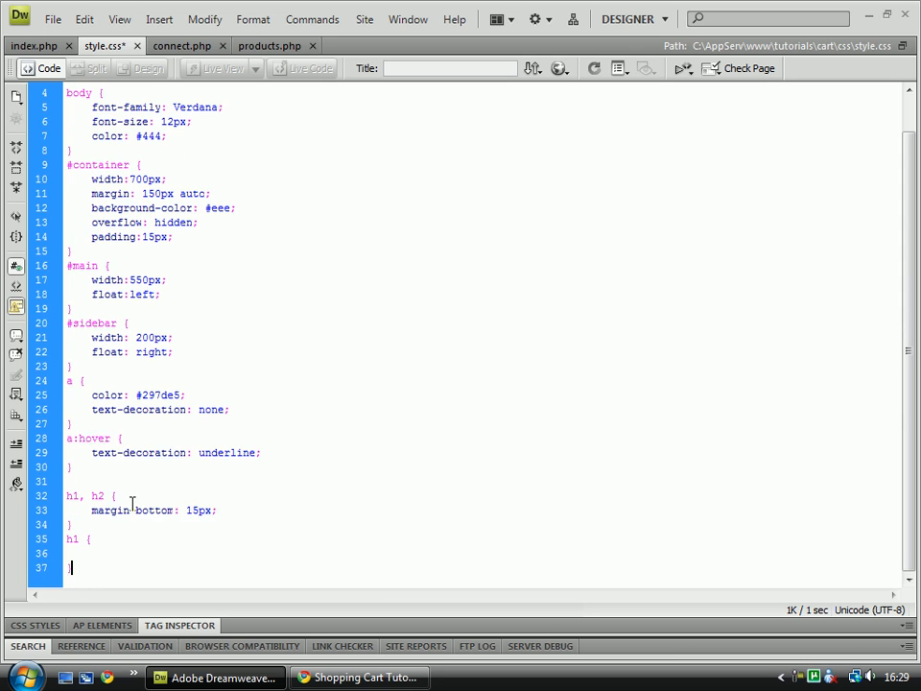
key("Up")
key("Tab")
type("font-siz")
type("e:")
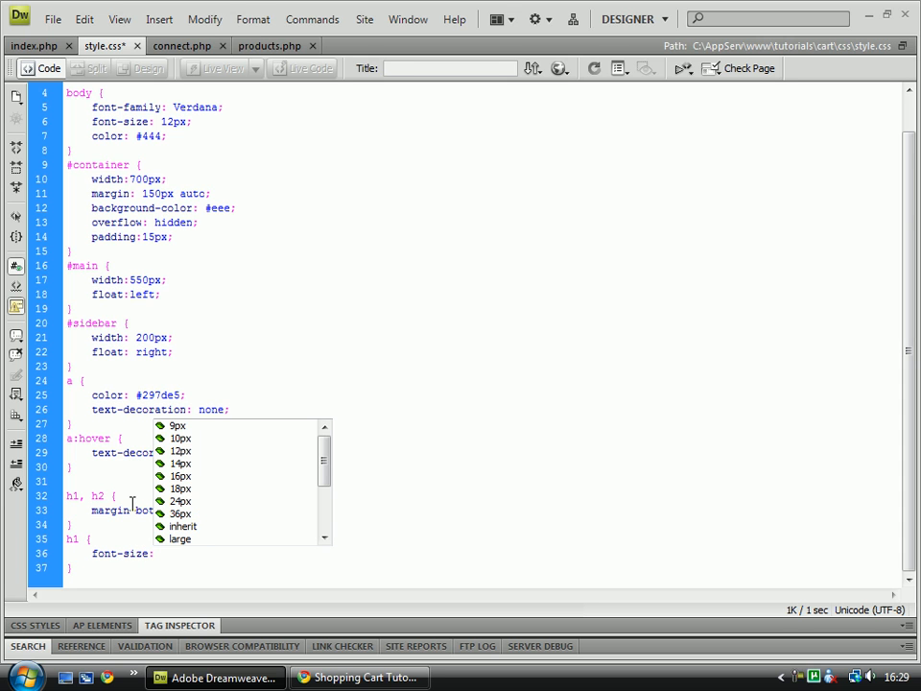
type(" 18px;")
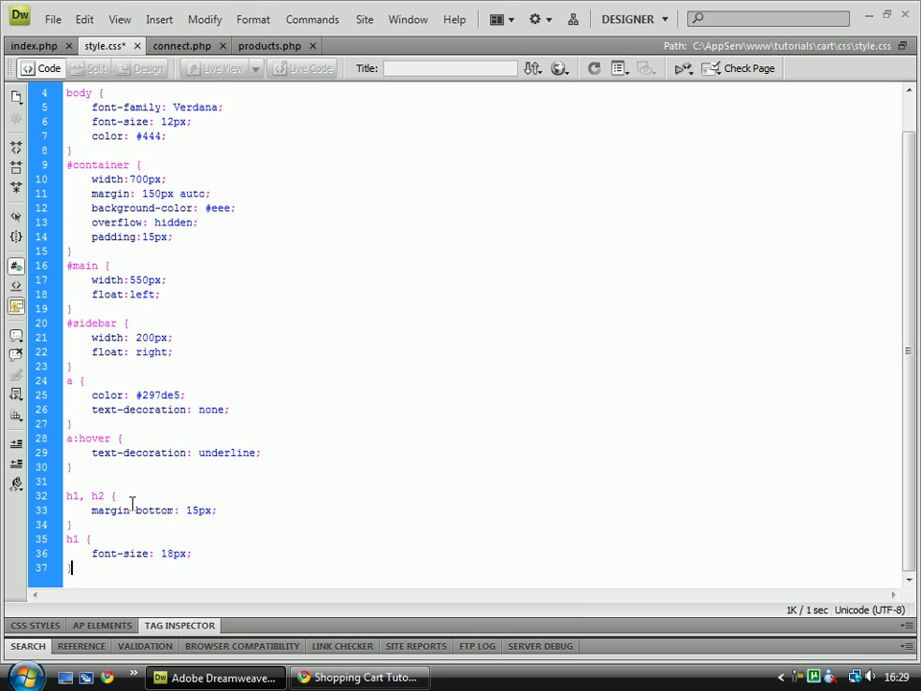
key("Return")
type("h2 {")
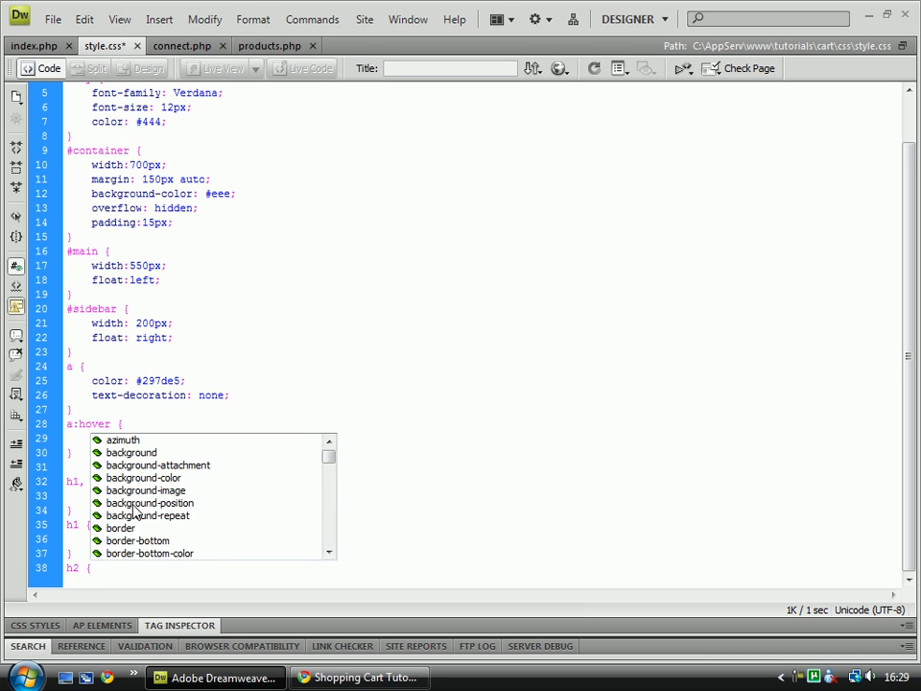
key("Return")
type("font-se")
key("BackSpace")
key("Return")
type("text-decoration: underline;")
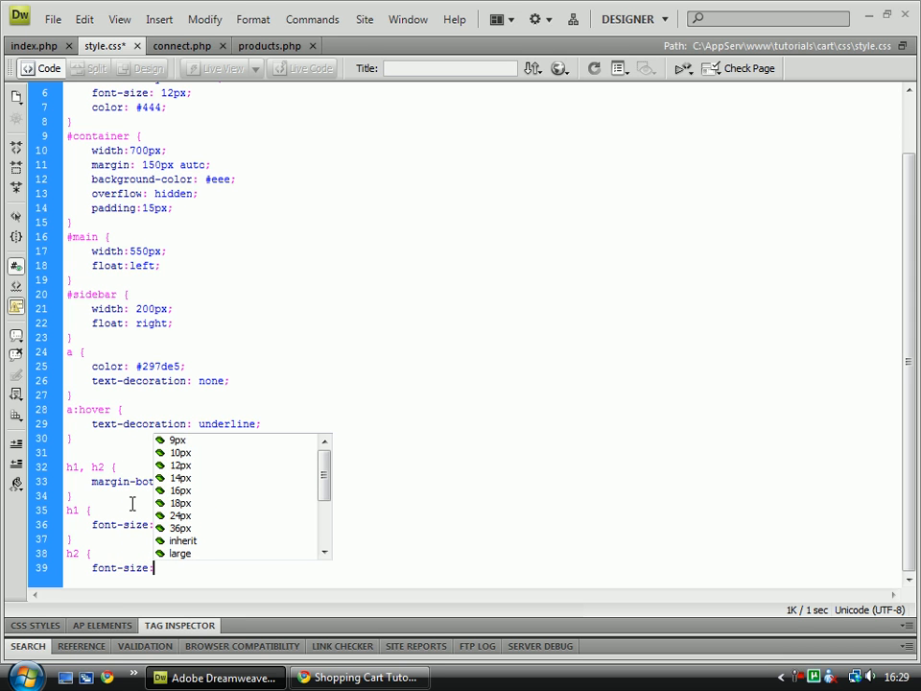
type("16px")
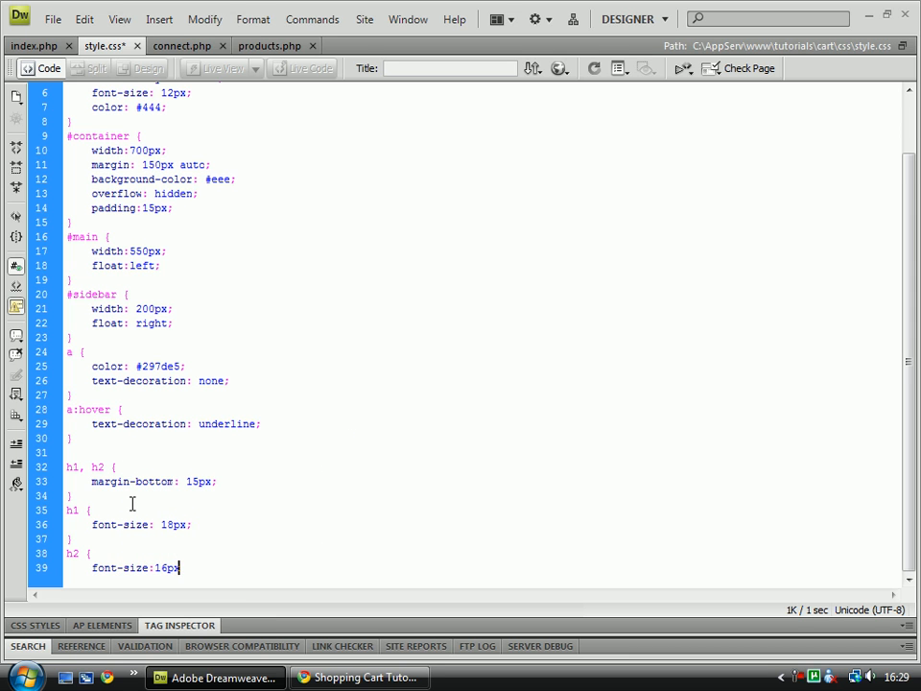
key("BackSpace")
key("BackSpace")
key("BackSpace")
type("16")
type("px;")
key("Return")
type("}")
Save style.css and reload the product page in Chrome to check the headings.
key("ctrl+s")
left_click(368, 677)
left_click(70, 39)
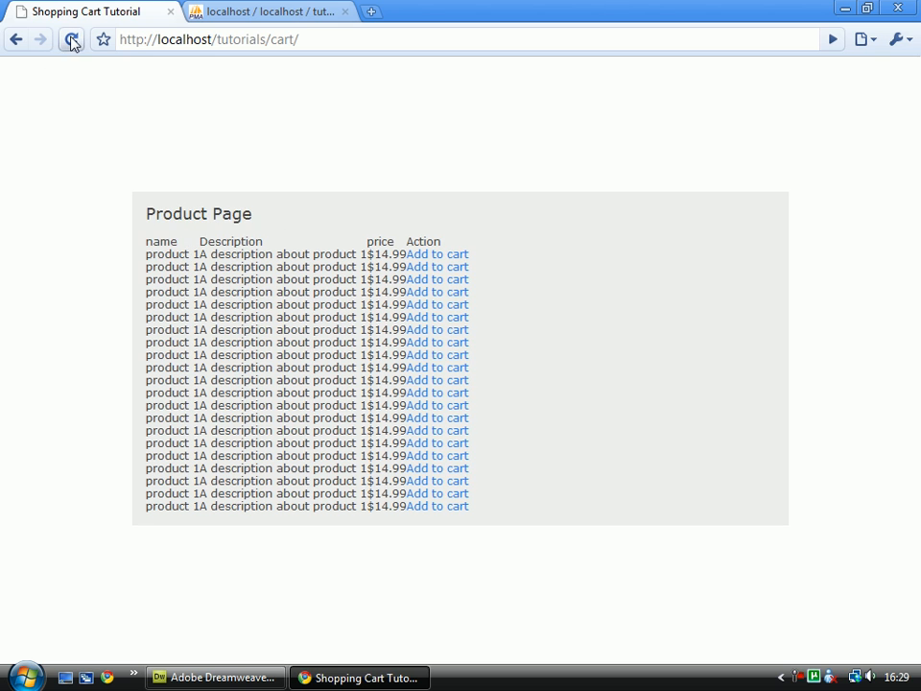
left_click_drag(147, 215, 235, 215)
left_click(263, 215)
left_click(223, 677)
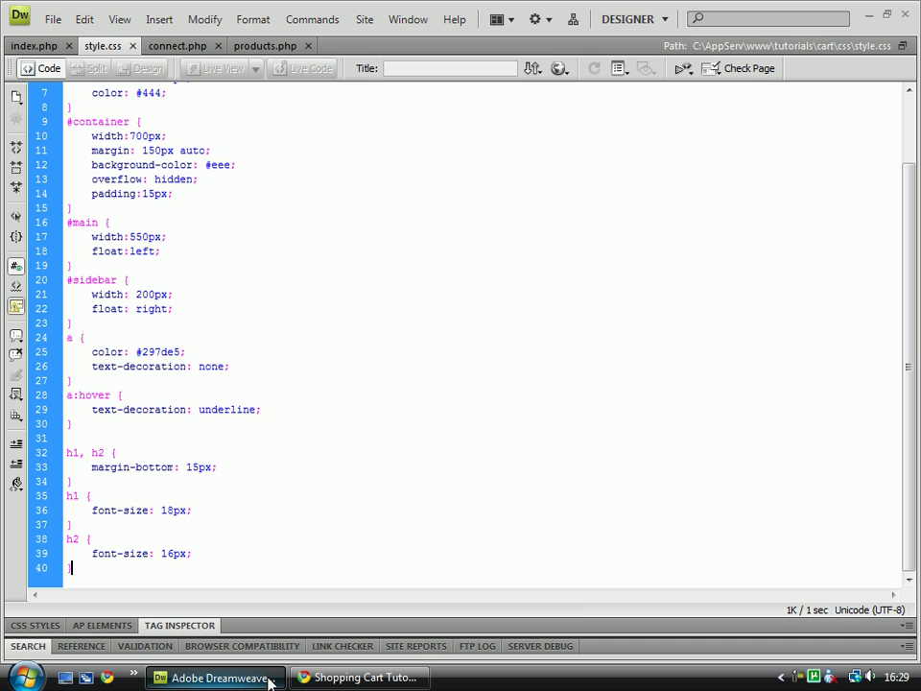
Write a '#main table' rule with width: 480px at the end of style.css.
left_click(128, 568)
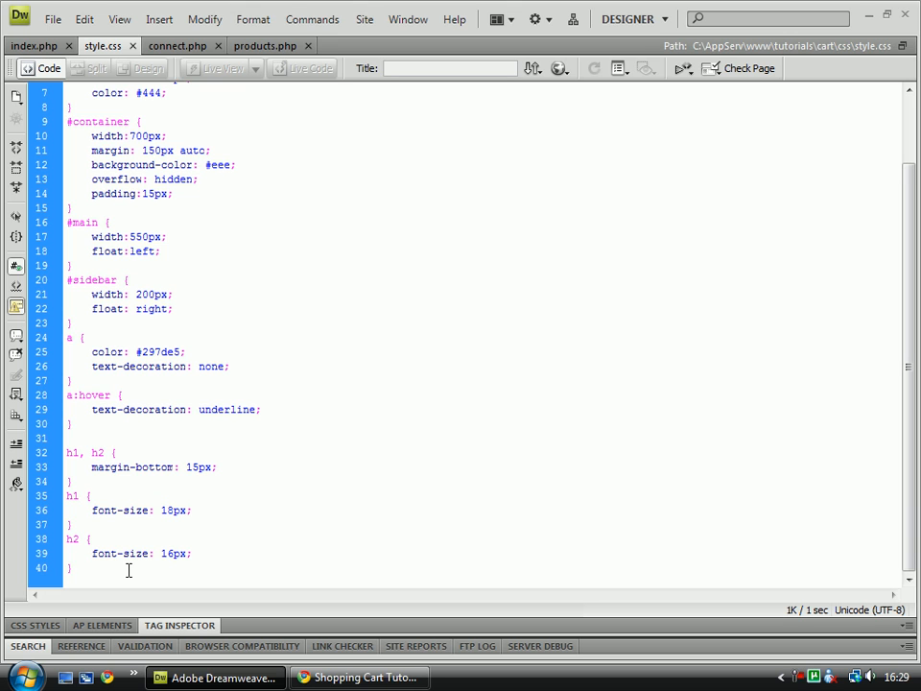
key("Return")
type("#")
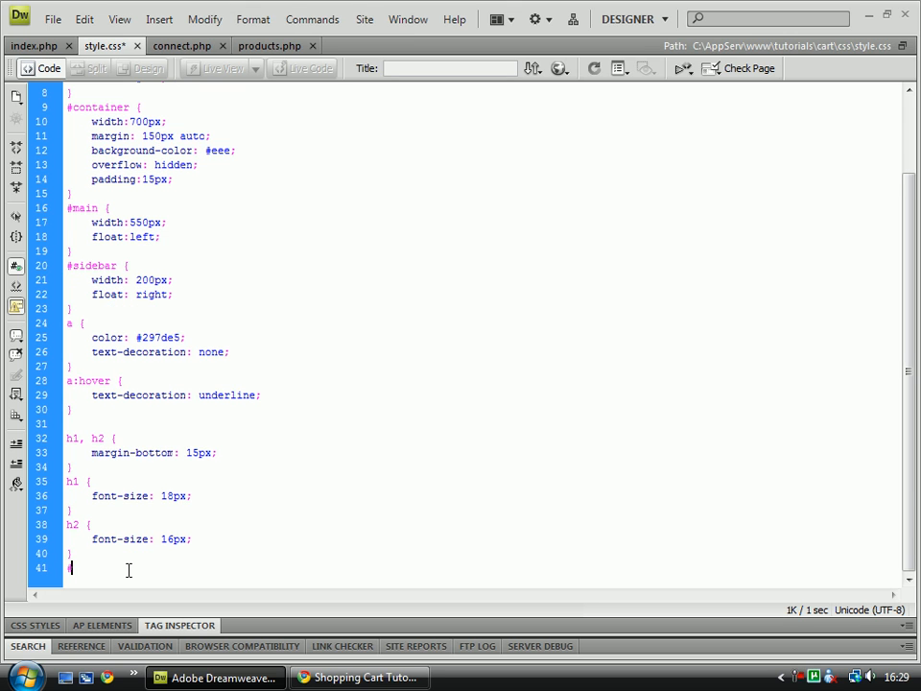
type("main ")
type("table")
type(" {")
key("Return")
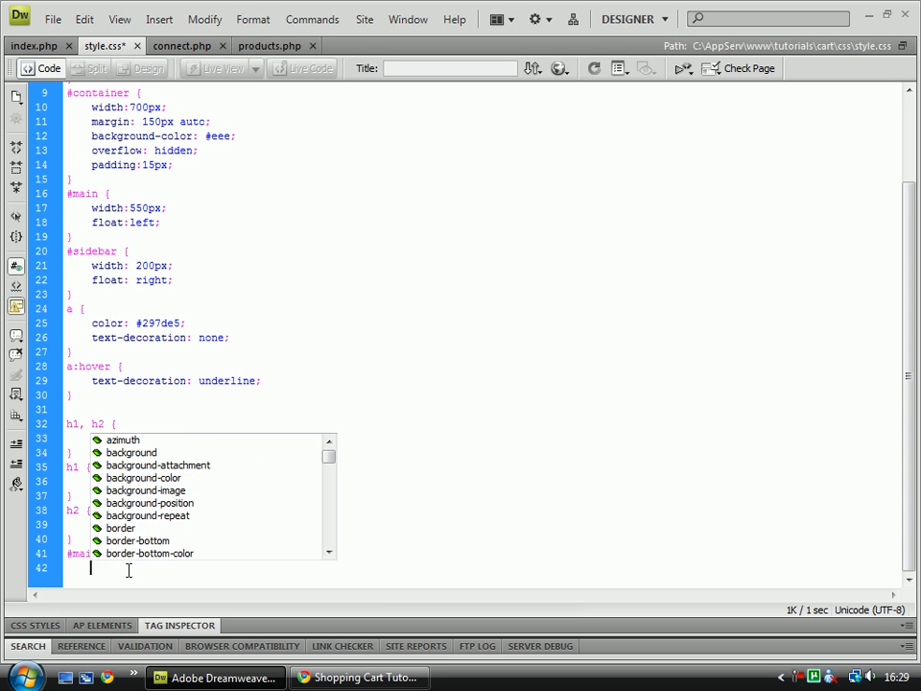
type("width:")
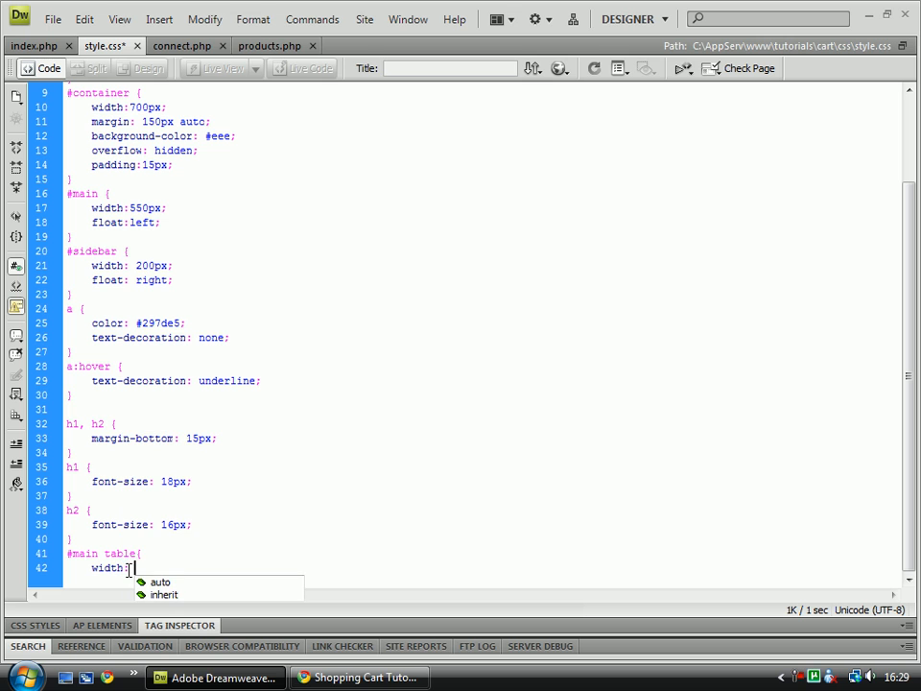
type(" 480")
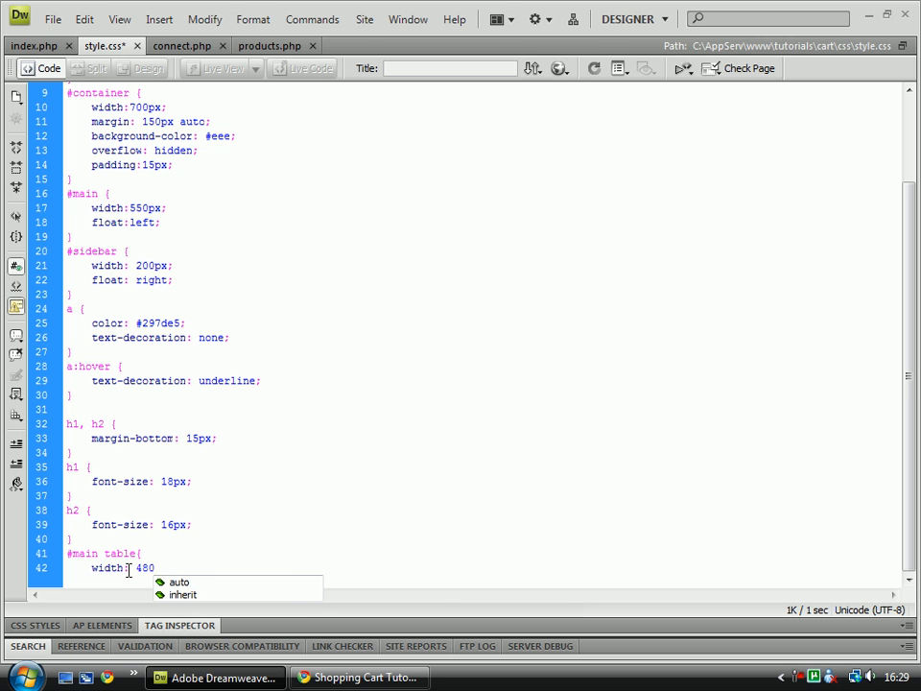
type("px;")
key("Return")
type("}")
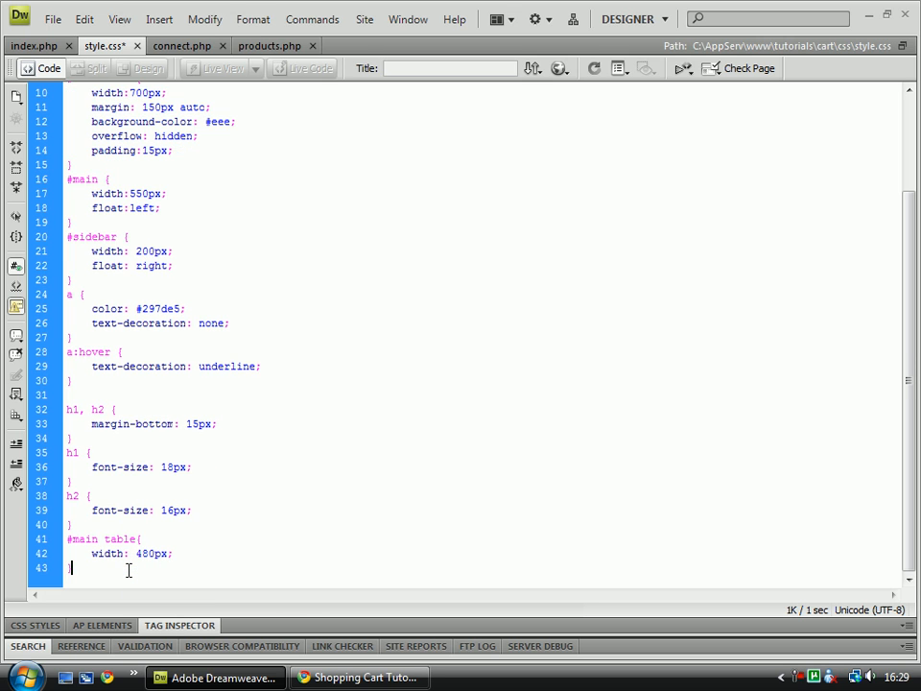
Save style.css and reload the product page in Chrome to see the wider table.
key("ctrl+s")
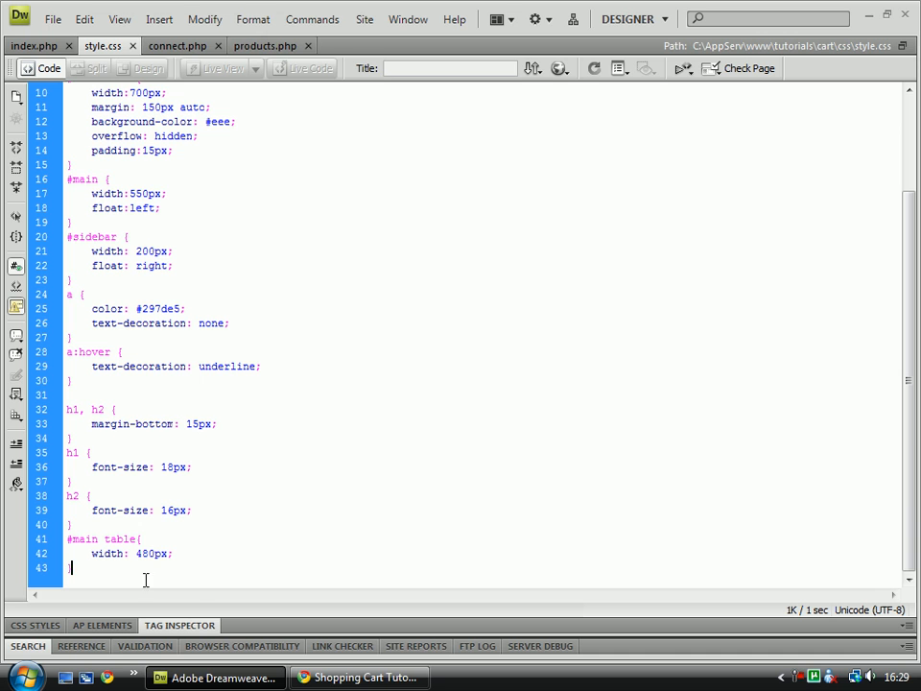
left_click(365, 677)
left_click(74, 40)
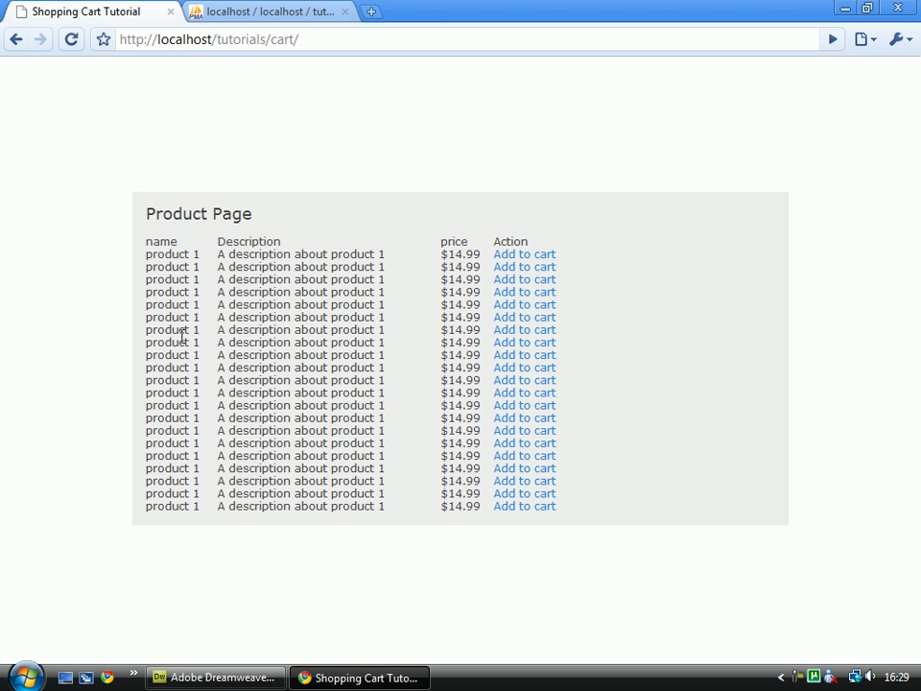
left_click(223, 677)
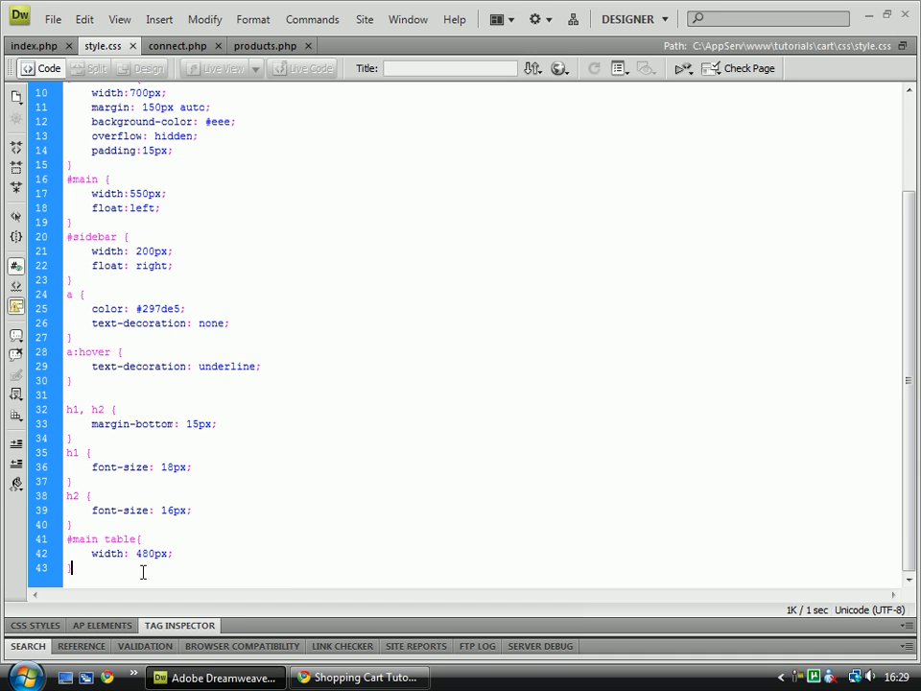
Start a '#main table th' rule with padding: 10px, background #48577d and color #fff.
key("Return")
type("#main table th")
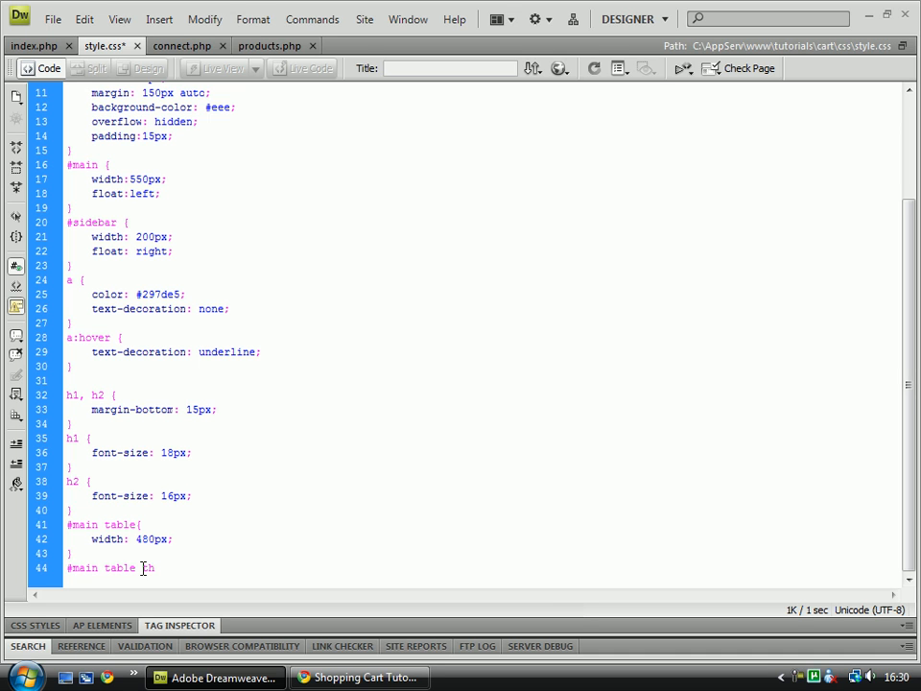
type(" {")
key("Return")
key("Return")
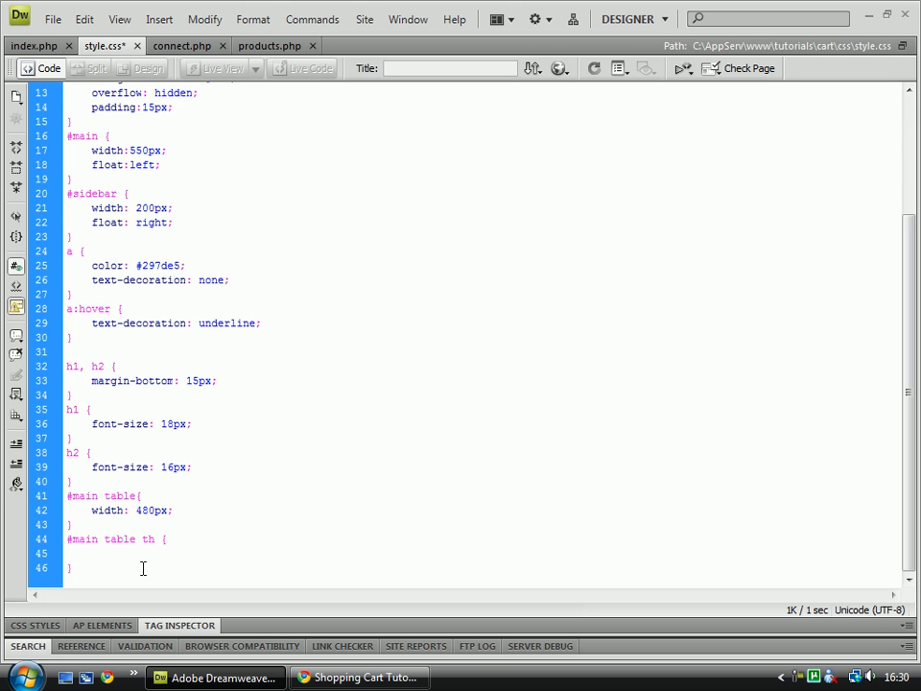
key("Up")
key("Tab")
type("padding: 10px;")
key("Return")
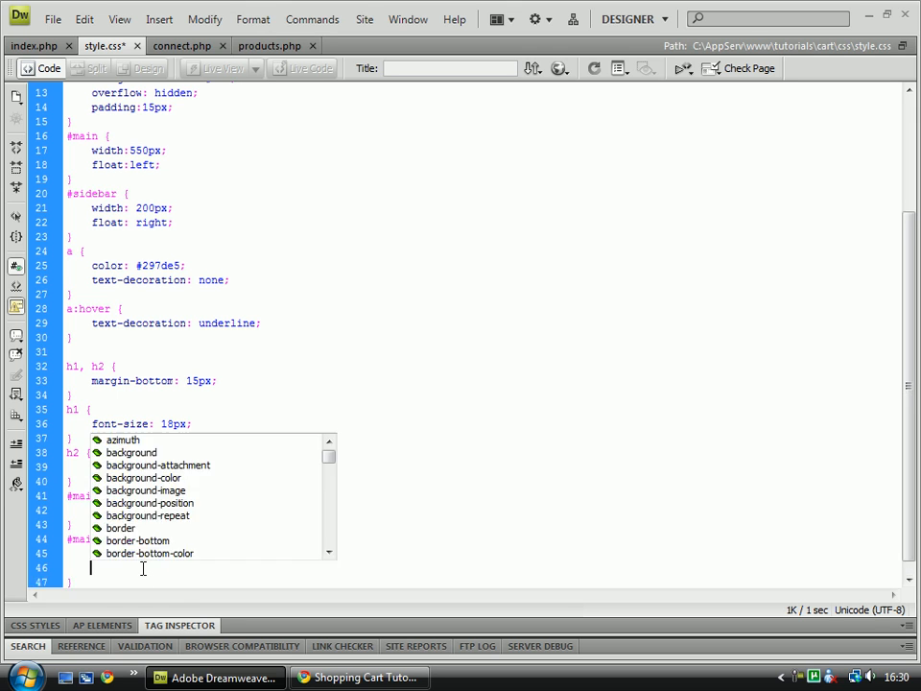
type("background-colo")
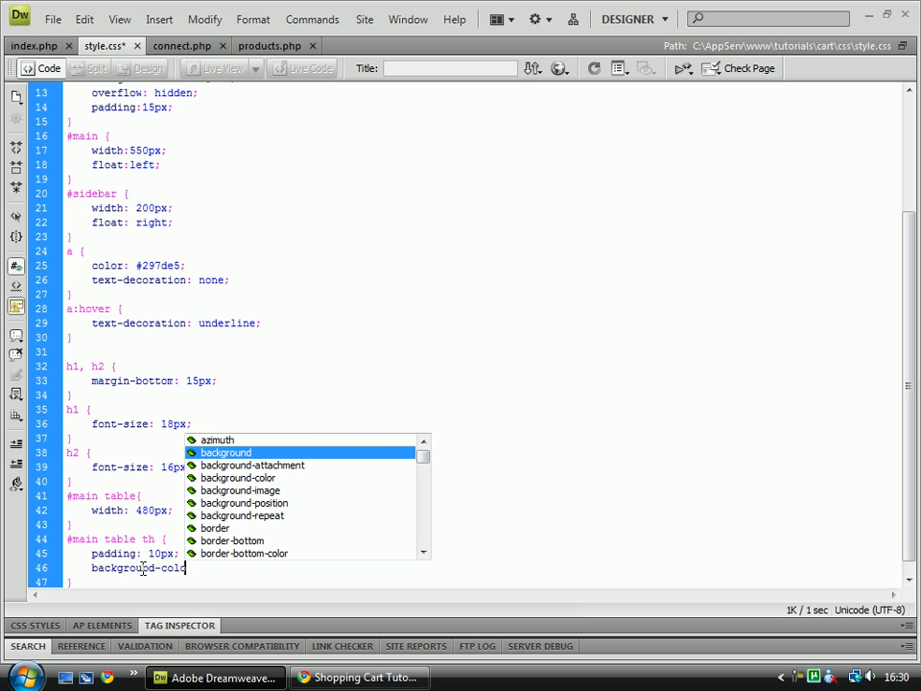
type("r: #48")
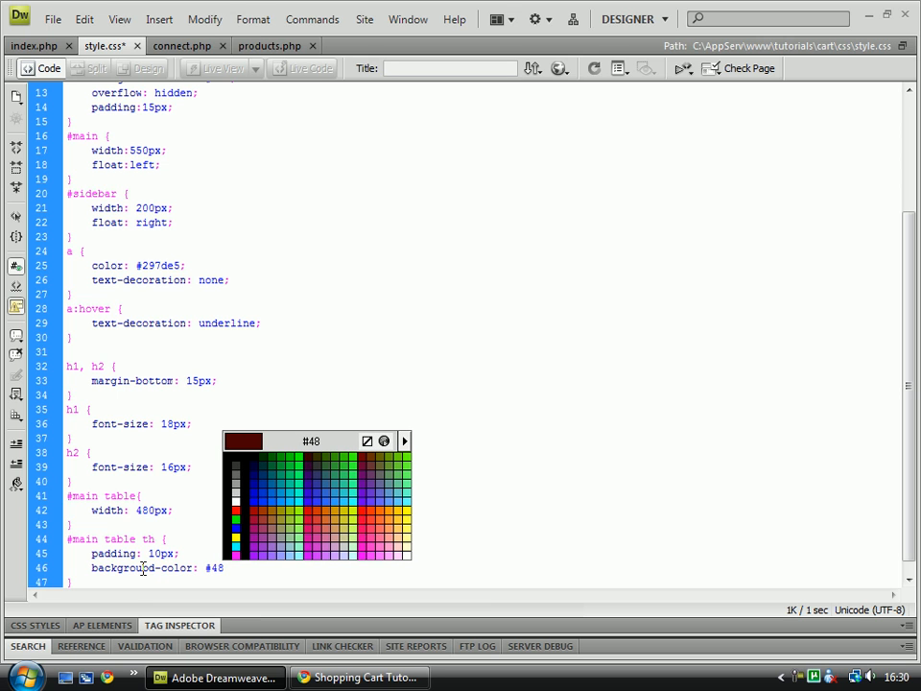
type("5")
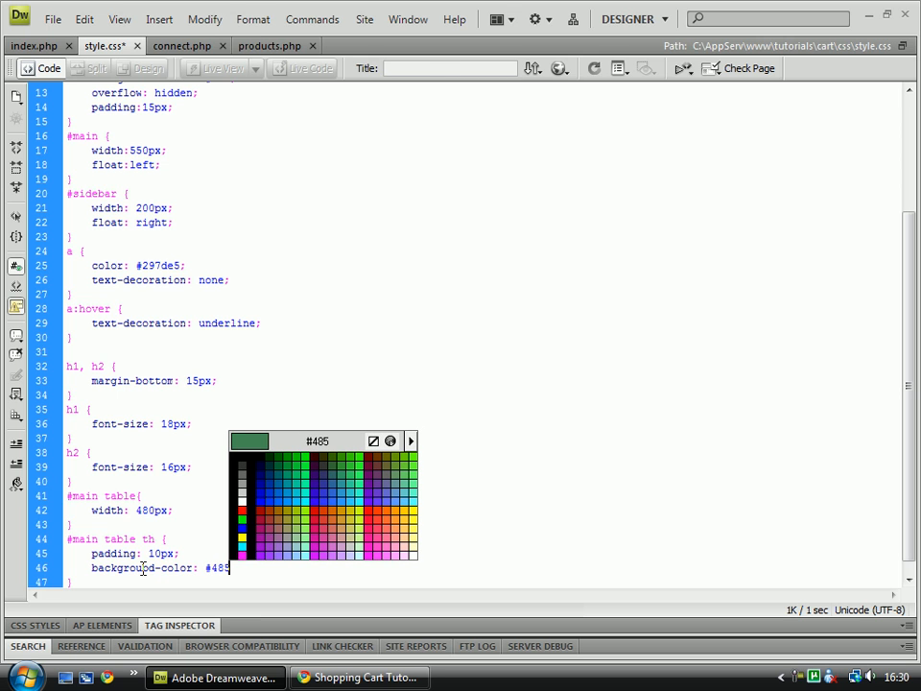
type("77d;")
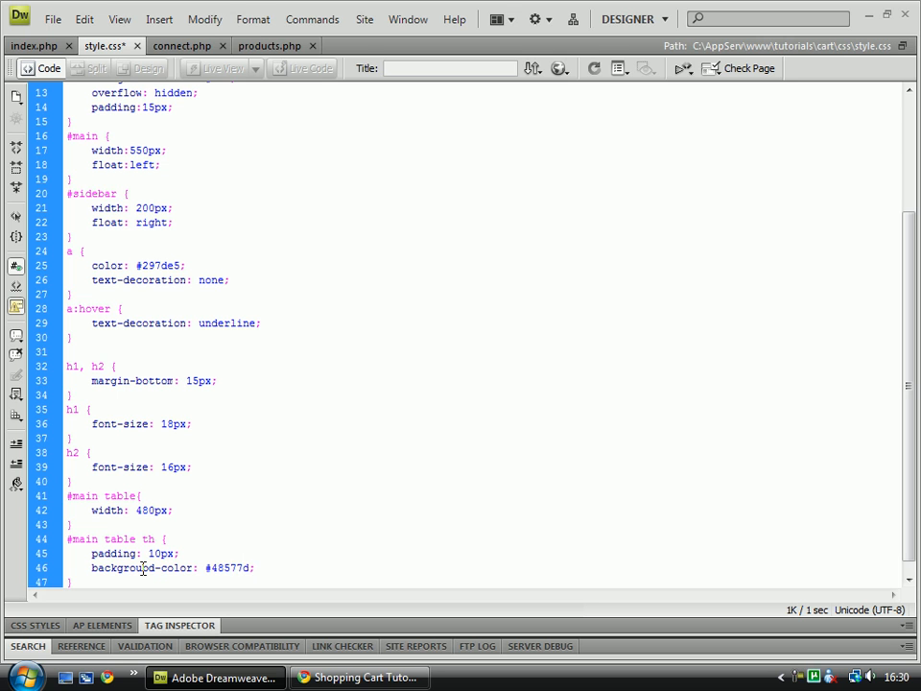
key("Return")
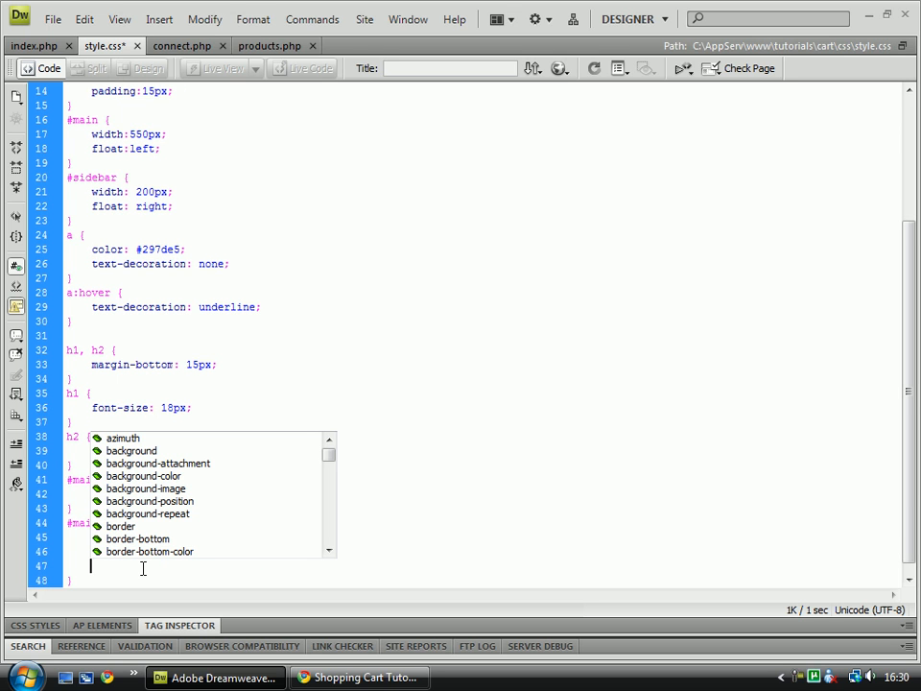
type("col")
key("Return")
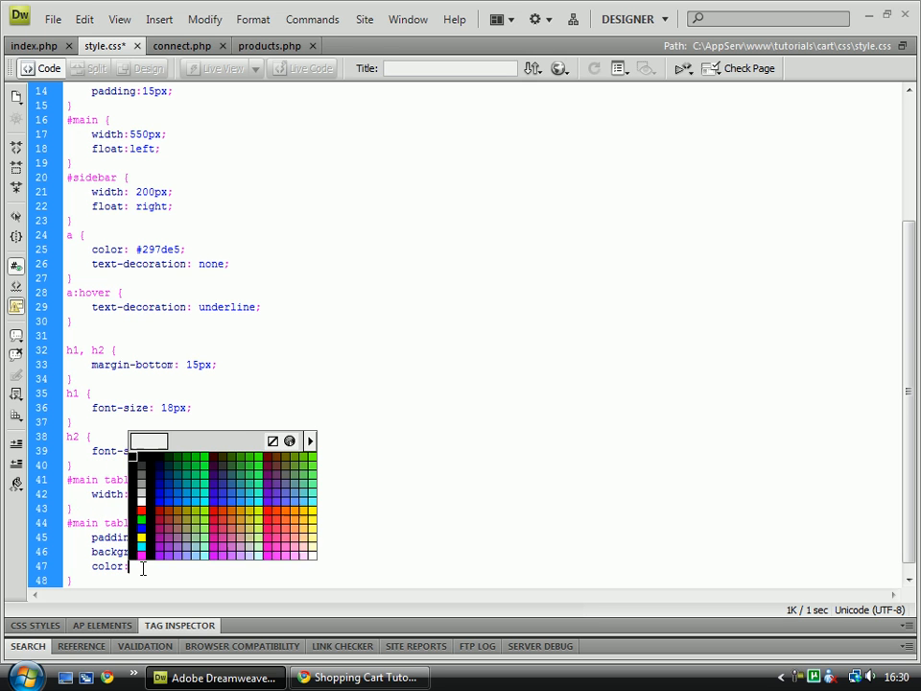
type("#")
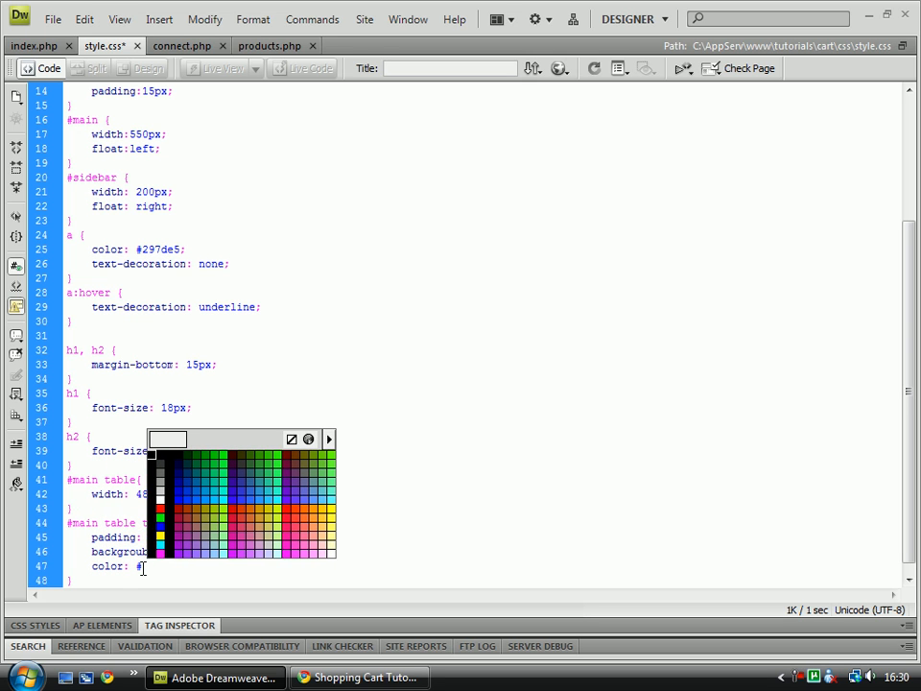
type("FFF")
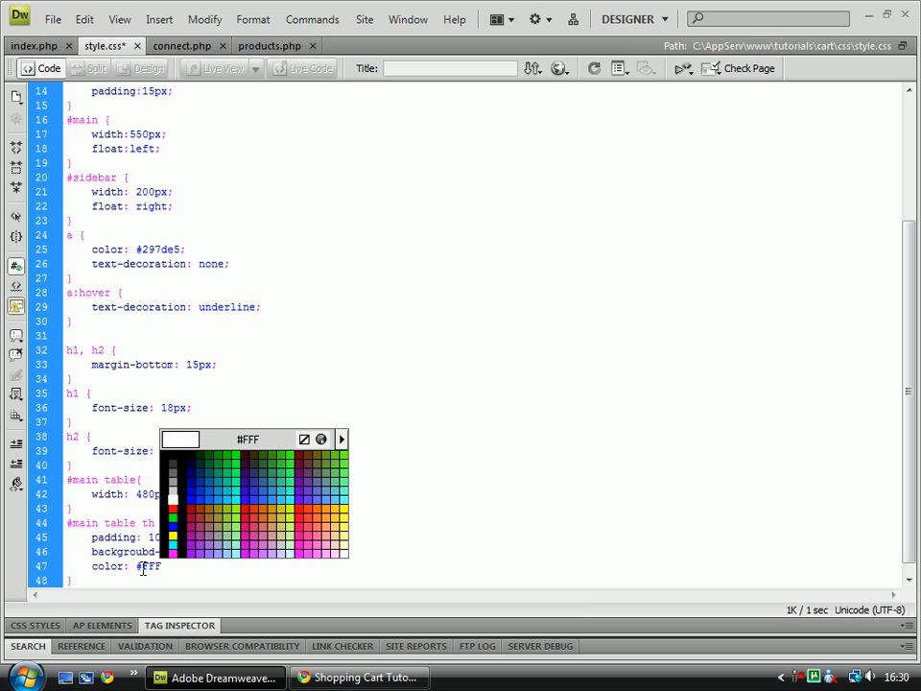
type(";")
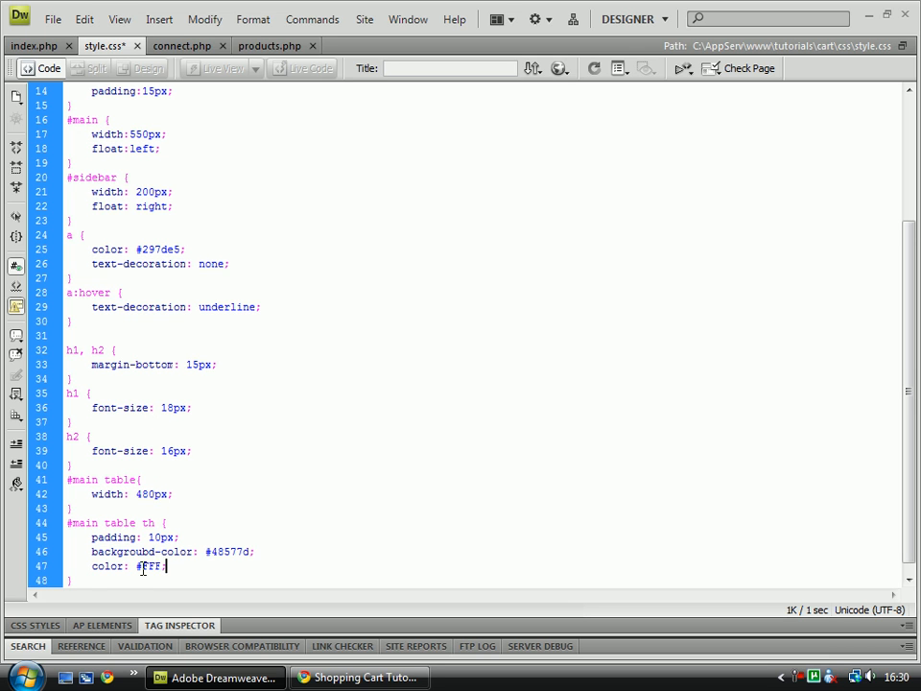
Add text-align: left to the table header rule and close it.
key("Return")
type("text-s")
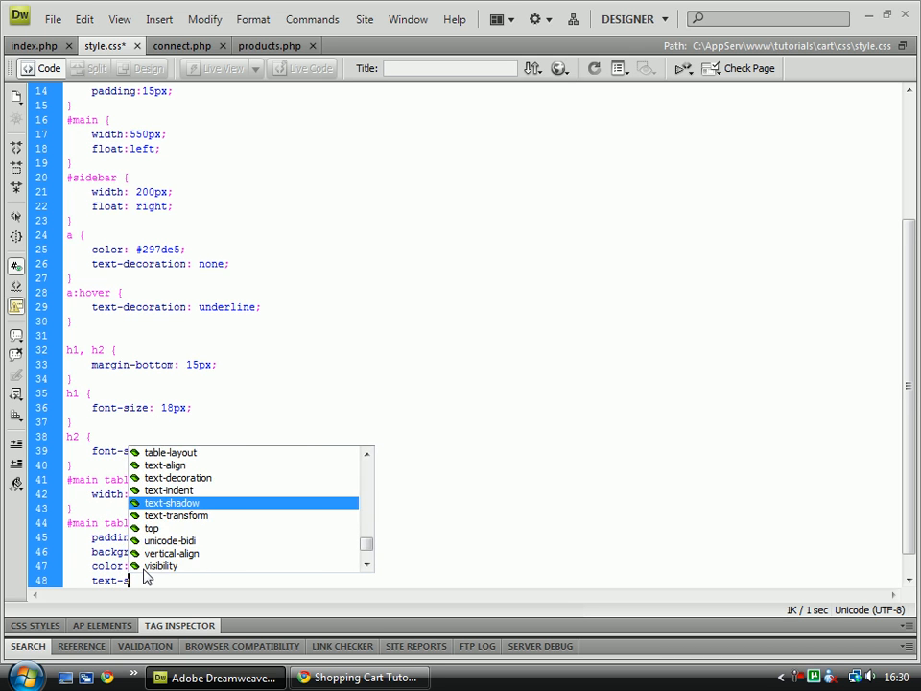
key("BackSpace")
type("align:")
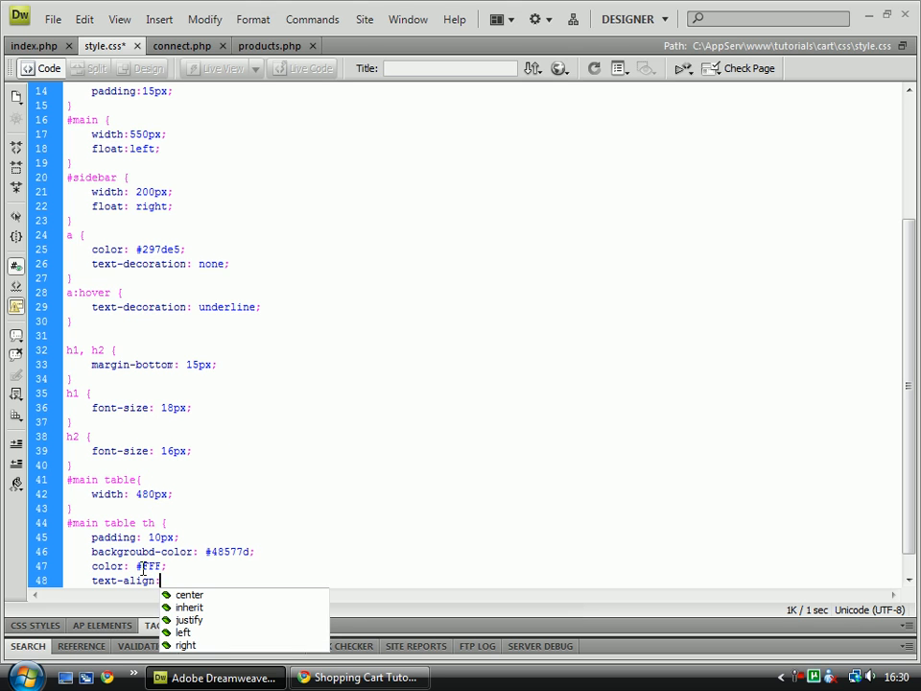
key("Down")
key("Down")
key("Down")
key("Return")
type(";")
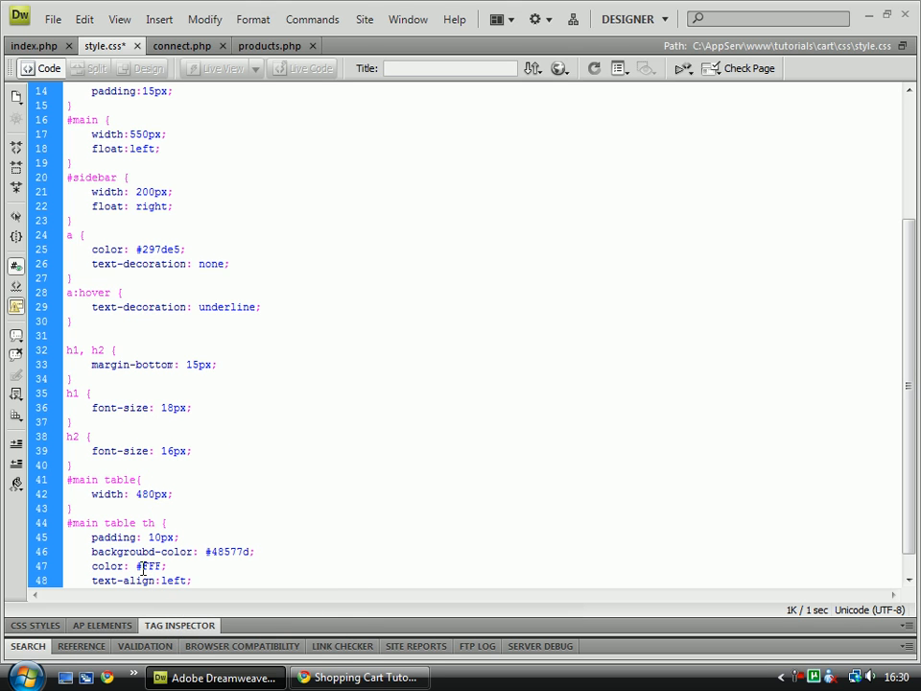
key("BackSpace")
key("BackSpace")
key("BackSpace")
type("l")
type("eft")
key("Return")
key("Escape")
key("BackSpace")
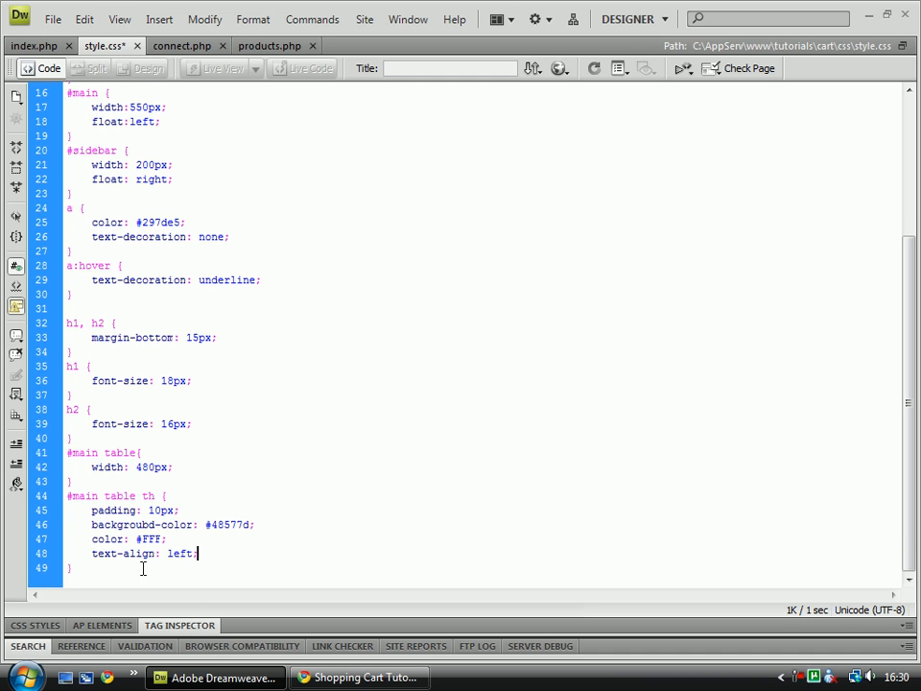
Save style.css and reload the product page in Chrome.
key("ctrl+s")
key("alt+Tab")
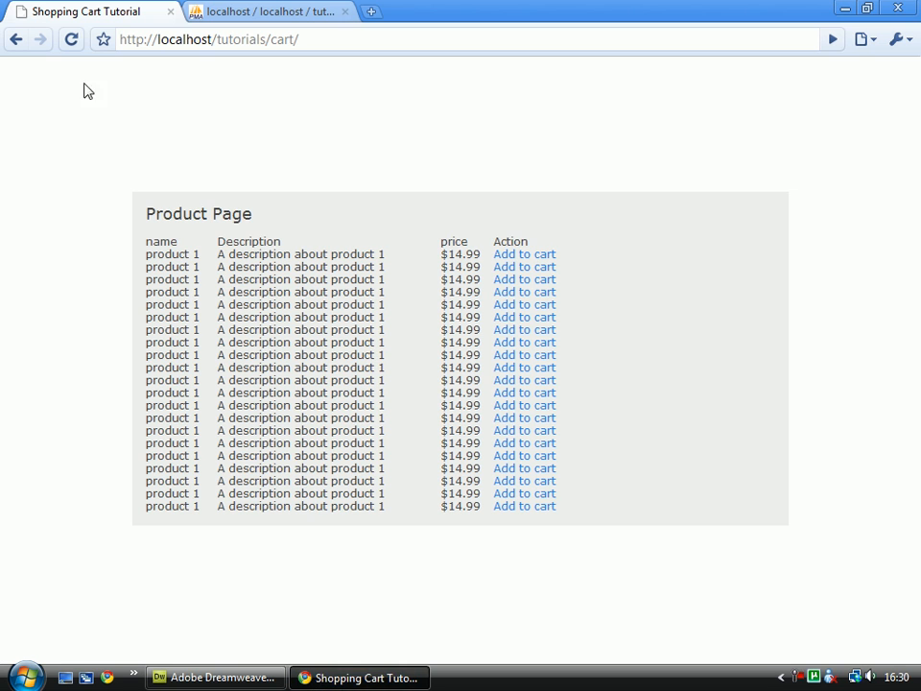
left_click(71, 38)
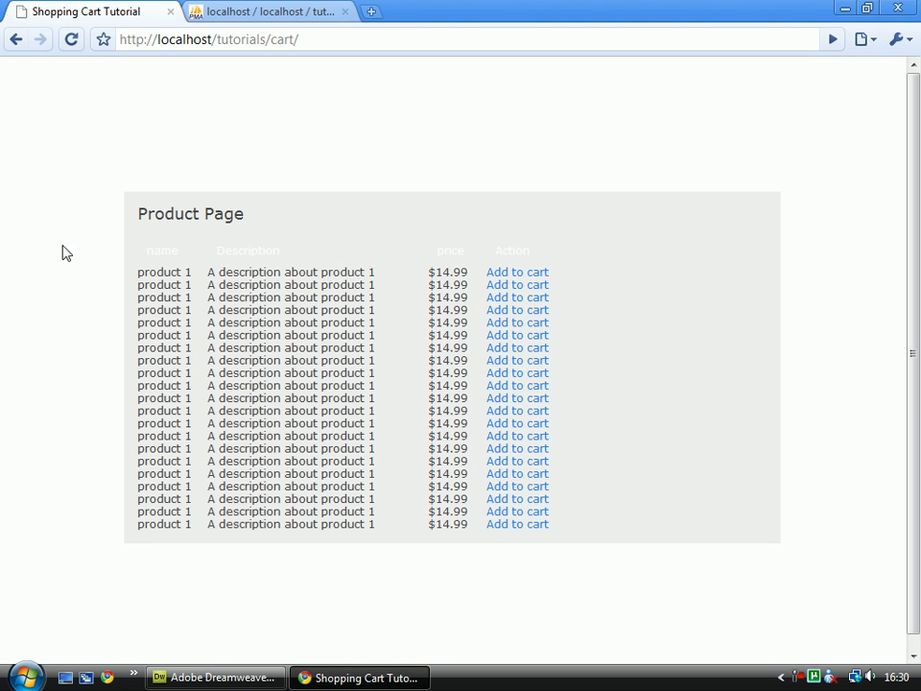
Change the header text colour to #333, correct 'backgroubd' to 'background', and save.
left_click(223, 677)
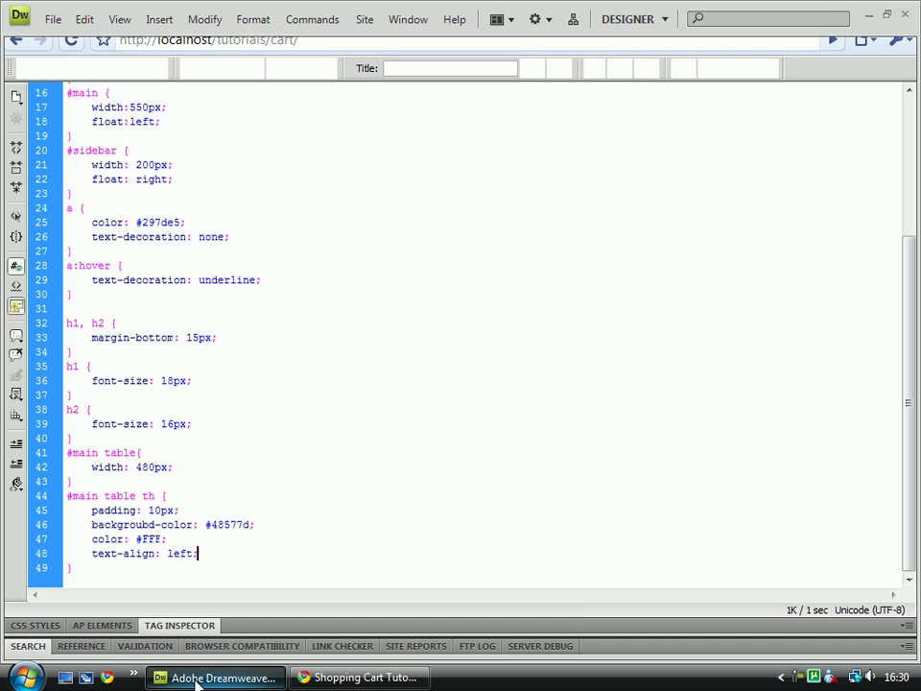
double_click(145, 538)
left_click_drag(150, 538, 161, 545)
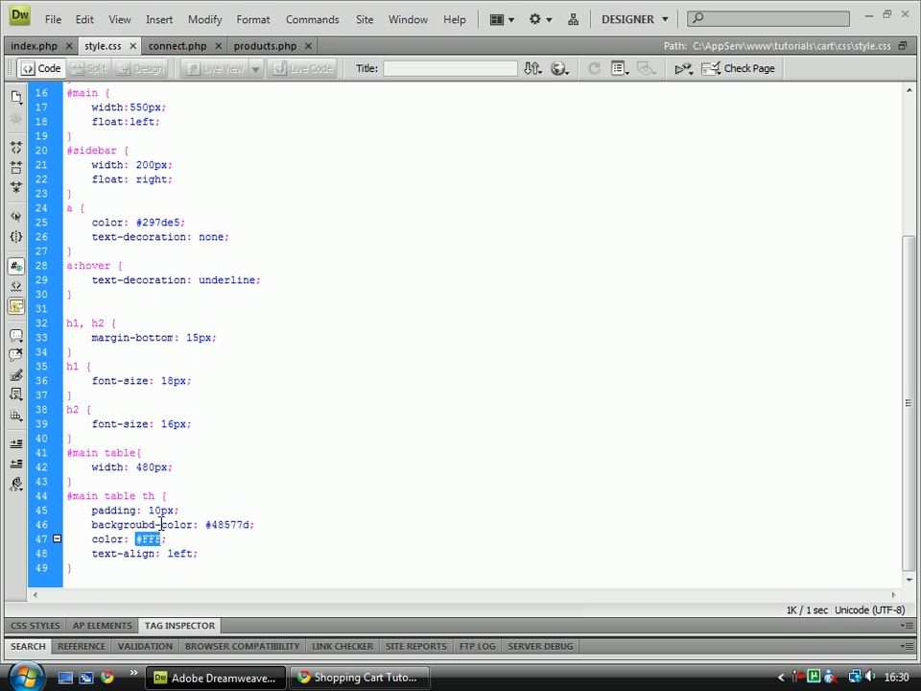
key("BackSpace")
type("#")
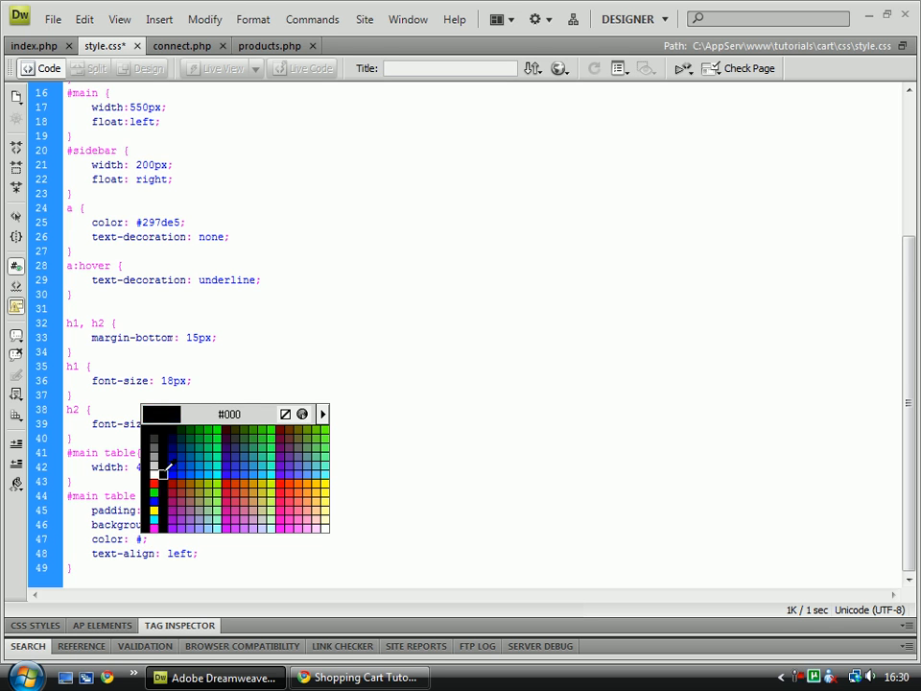
left_click(157, 437)
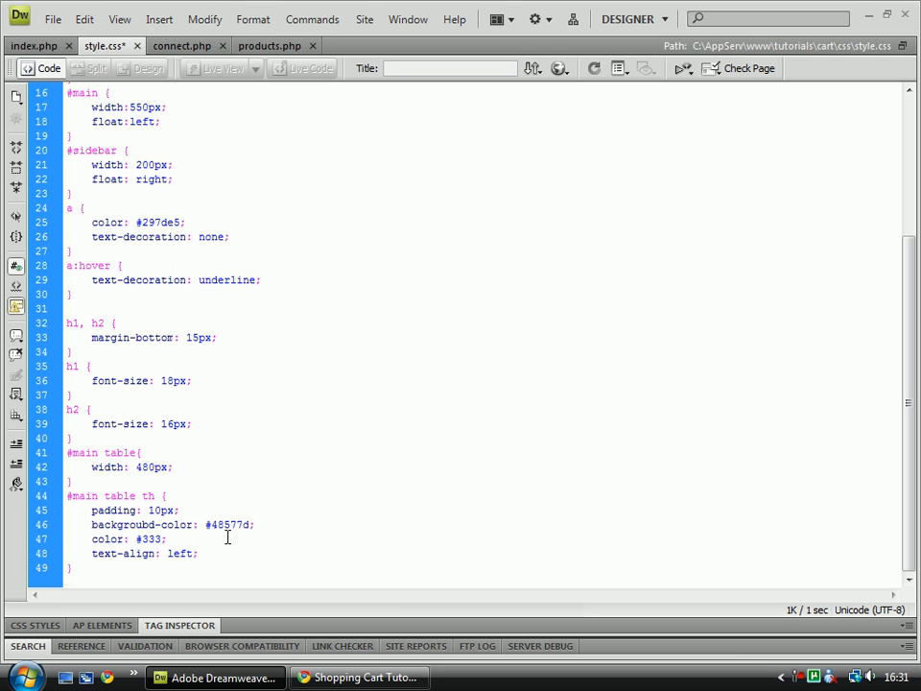
type("n")
left_click_drag(143, 524, 150, 526)
left_click(151, 526)
key("ctrl+s")
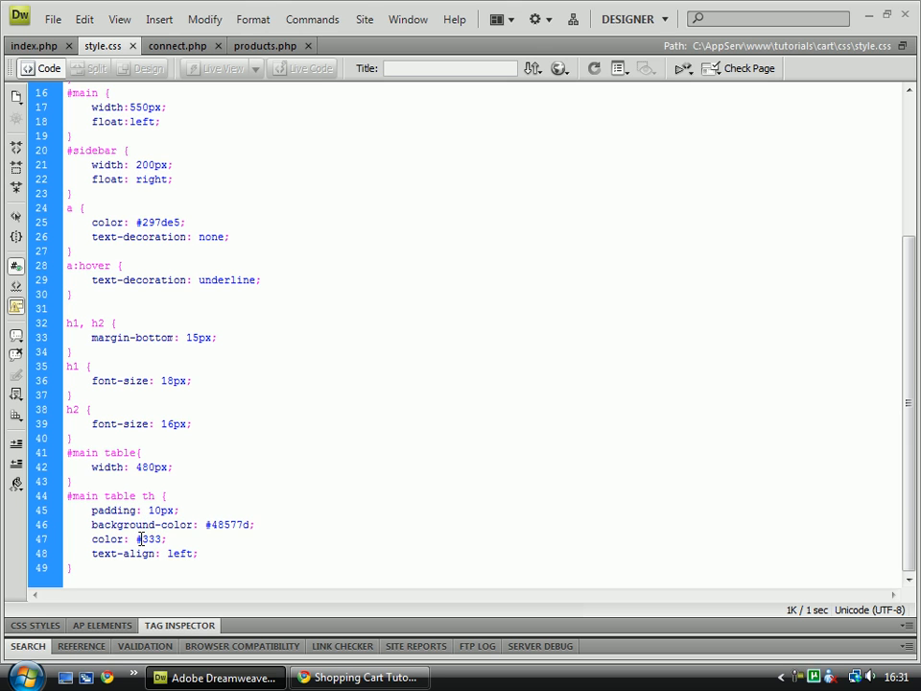
Set the header text colour back to #FFF, save, and reload the page in Chrome.
left_click_drag(142, 538, 165, 538)
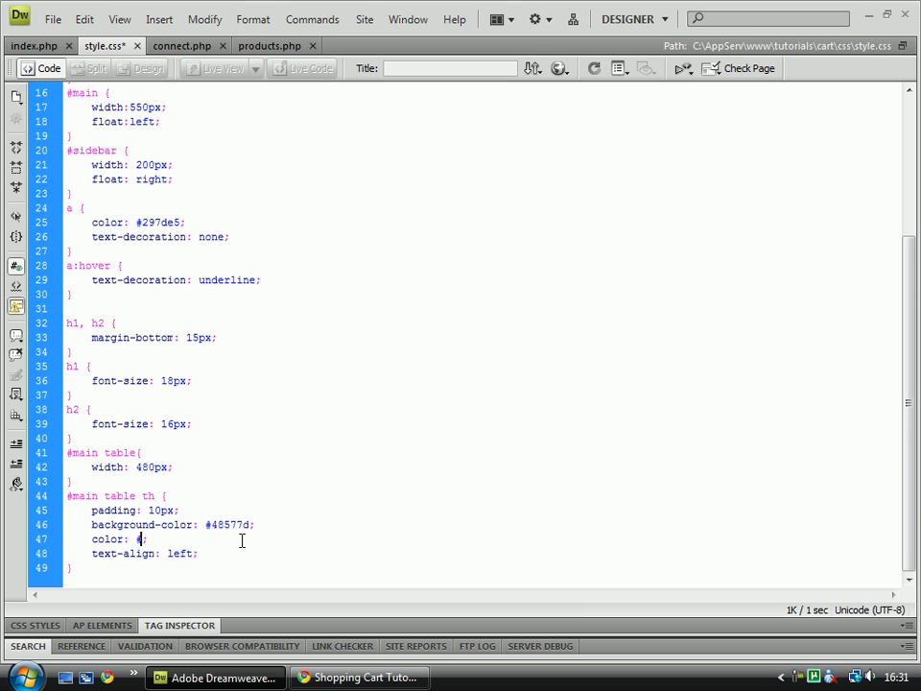
type("FFF")
key("ctrl+s")
key("alt+Tab")
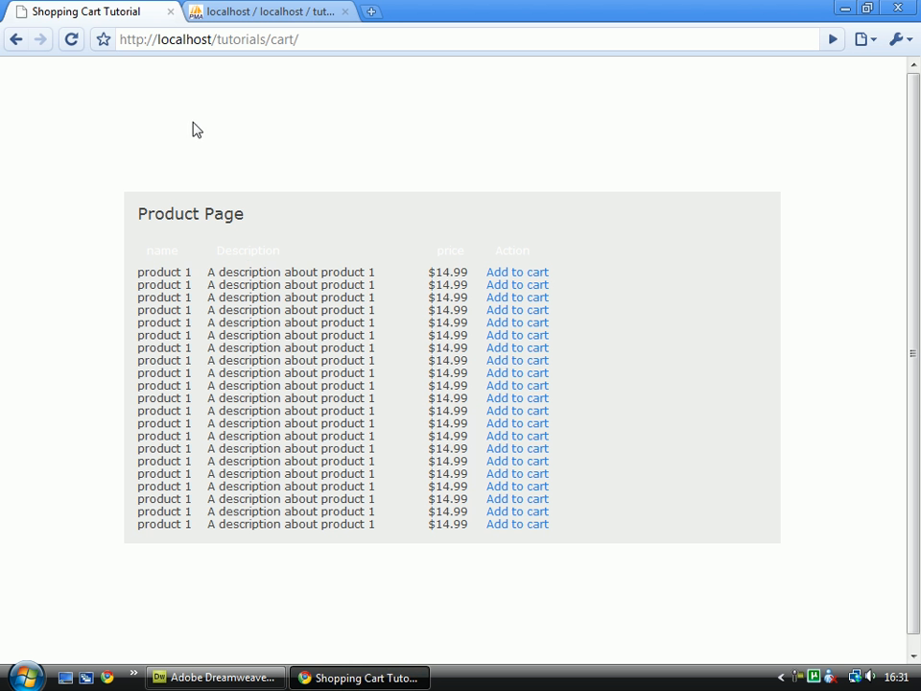
left_click(71, 39)
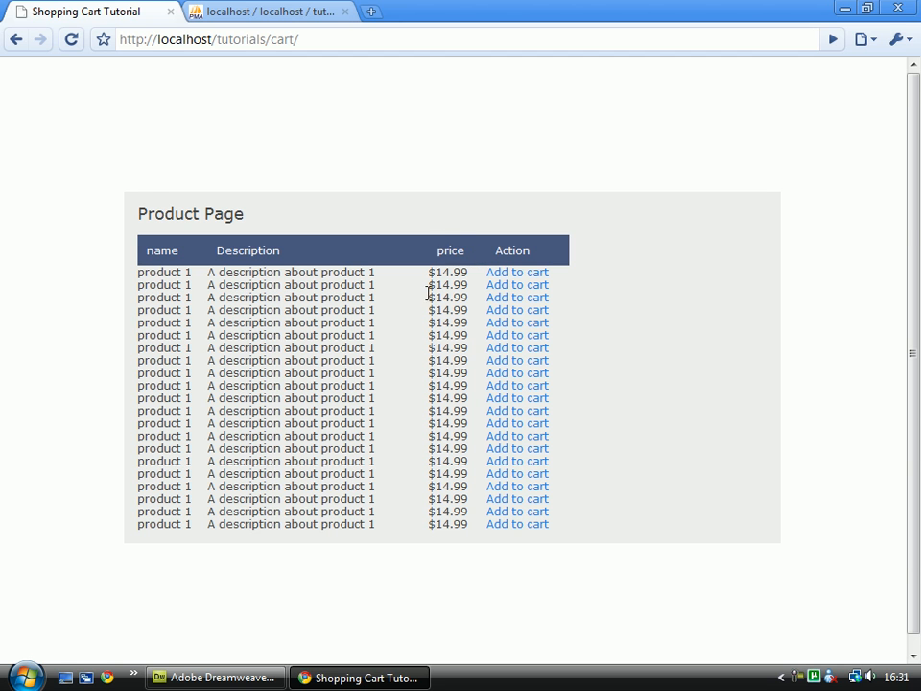
Capitalise the 'price' th to 'Price' in products.php, save, and reload Chrome.
key("alt+Tab")
left_click(259, 45)
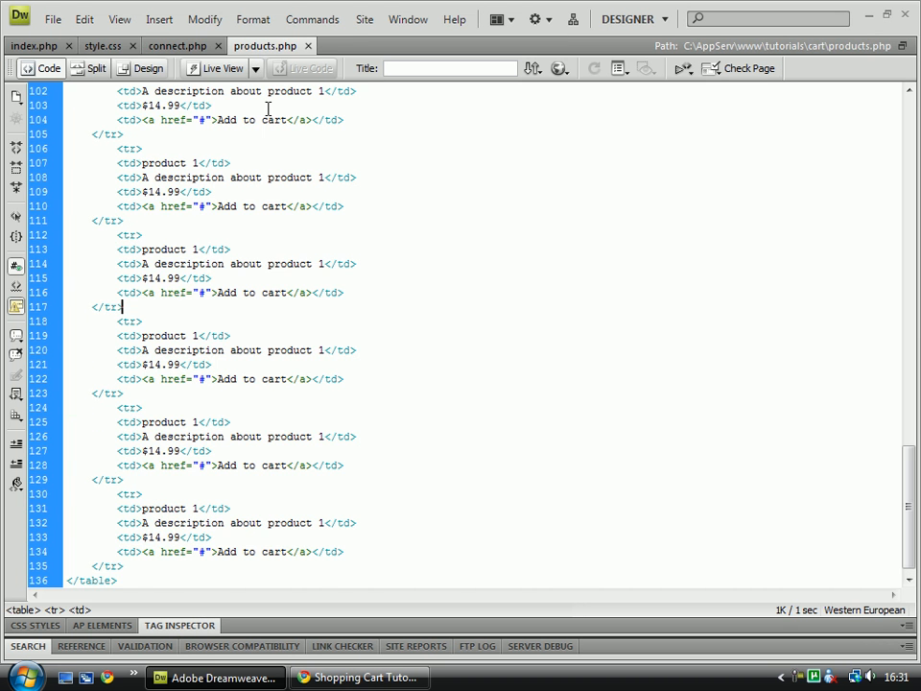
scroll(238, 322, "up", 7)
scroll(671, 317, "up", 10)
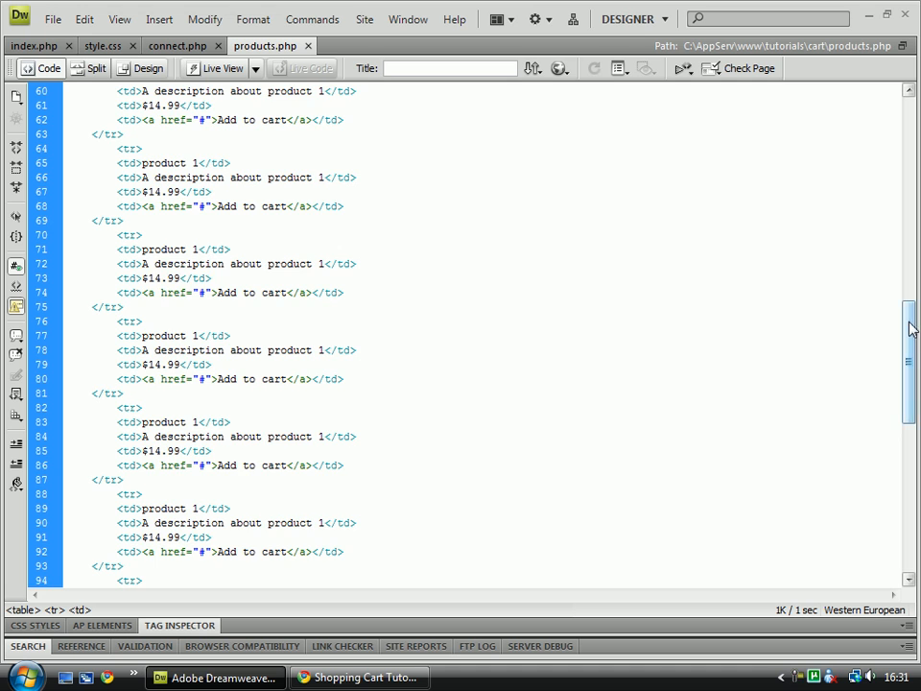
left_click_drag(908, 383, 908, 96)
left_click_drag(142, 161, 151, 170)
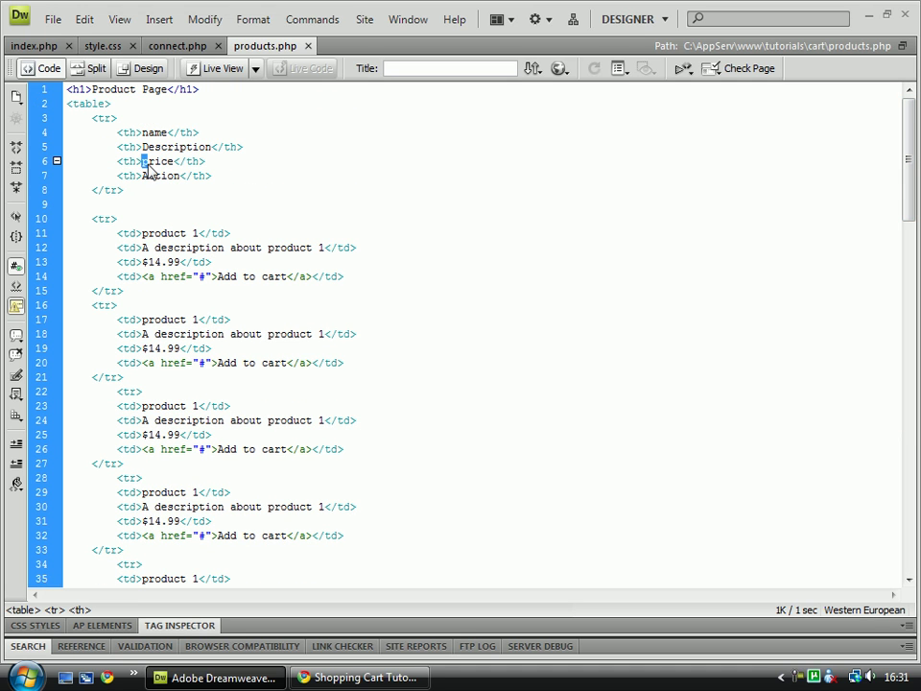
left_click(103, 46)
key("alt+Tab")
left_click(71, 39)
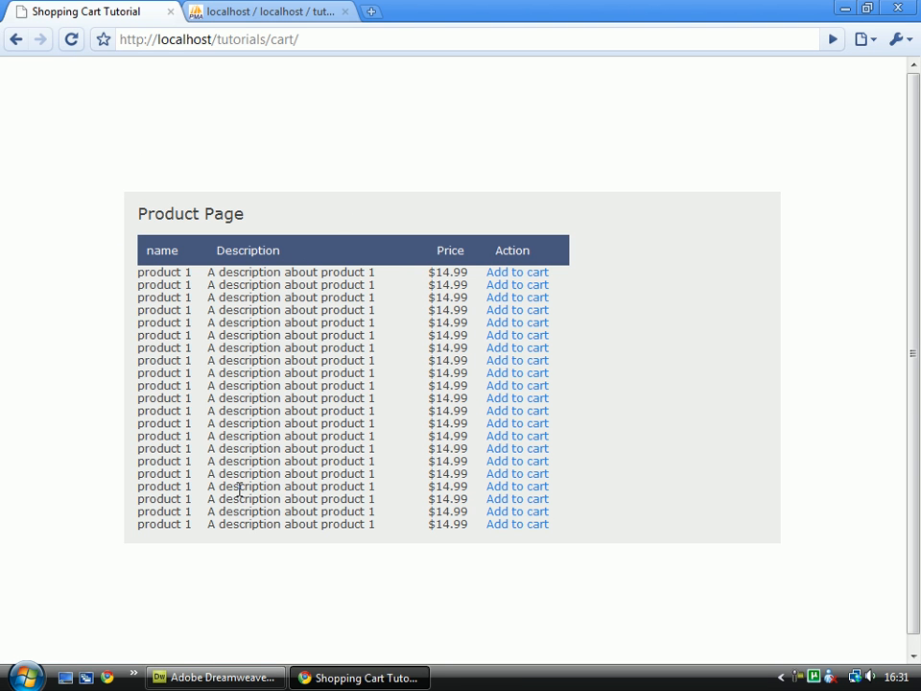
Change the header text-align from left to center and reload the preview.
key("alt+Tab")
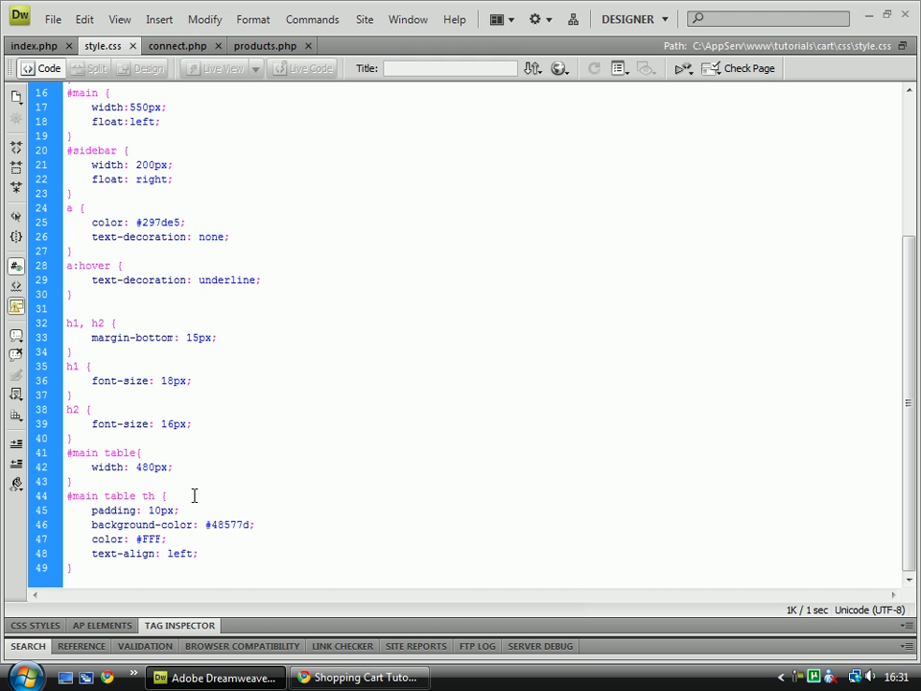
double_click(169, 555)
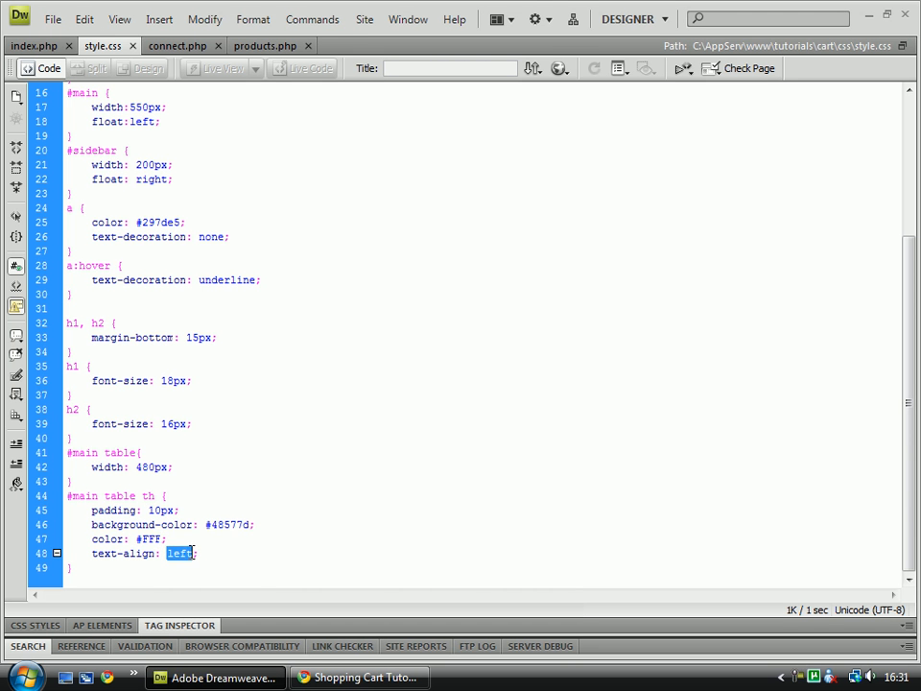
type("center")
scroll(192, 549, "up", 1)
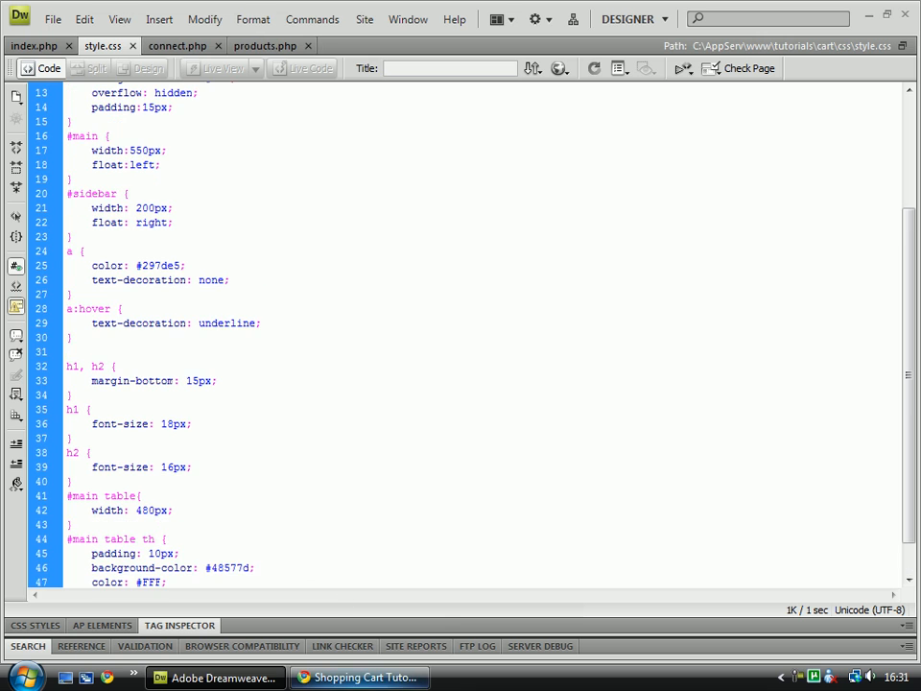
left_click(384, 678)
left_click(71, 39)
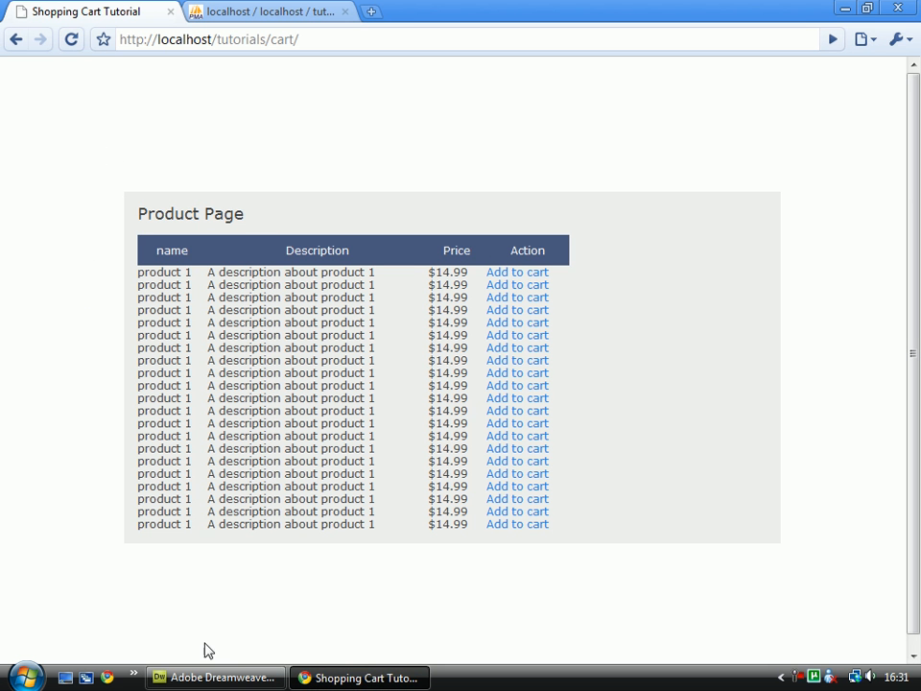
Delete the header's 10px padding declaration, save, and reload to compare.
left_click(207, 677)
scroll(179, 555, "down", 1)
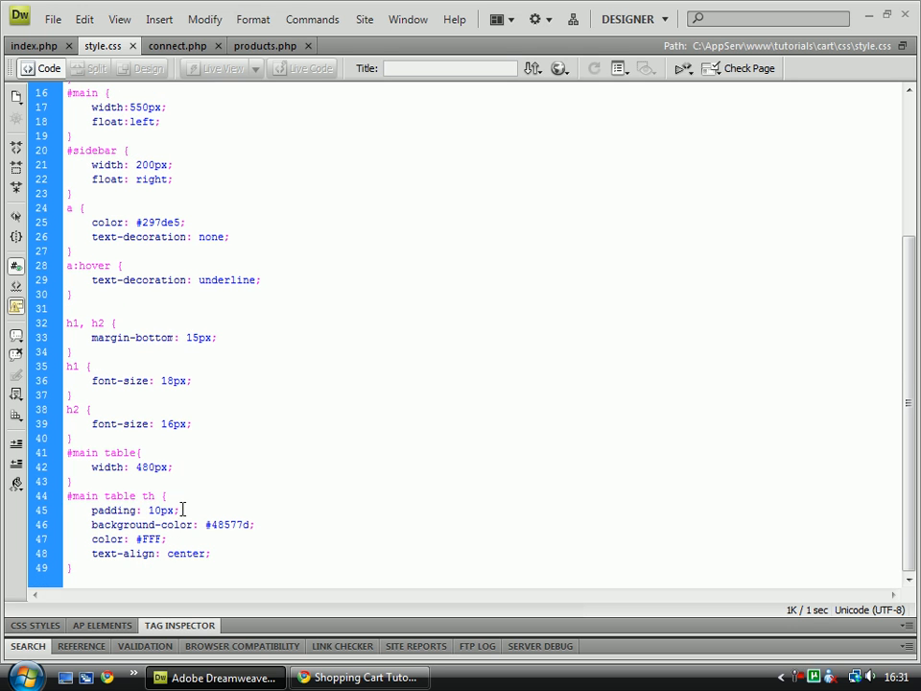
left_click_drag(180, 509, 69, 518)
key("Delete")
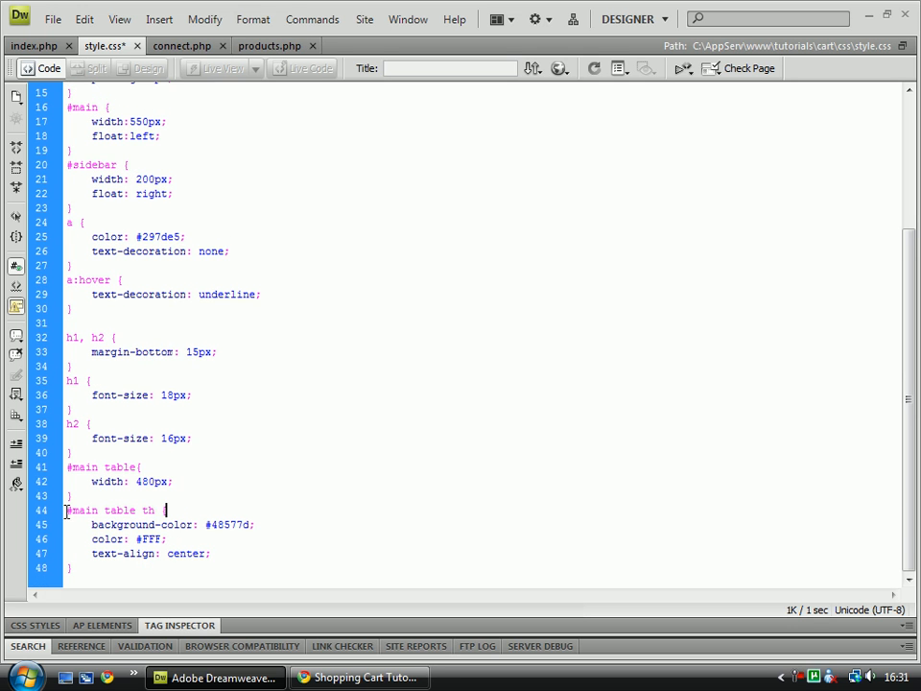
scroll(339, 556, "up", 1)
key("ctrl+s")
key("alt+Tab")
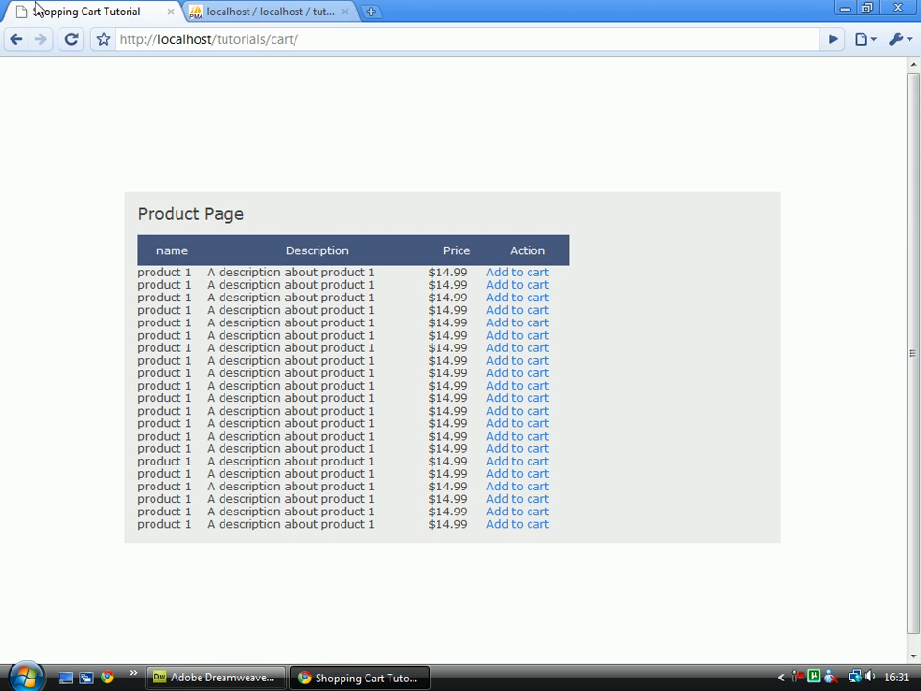
left_click(70, 40)
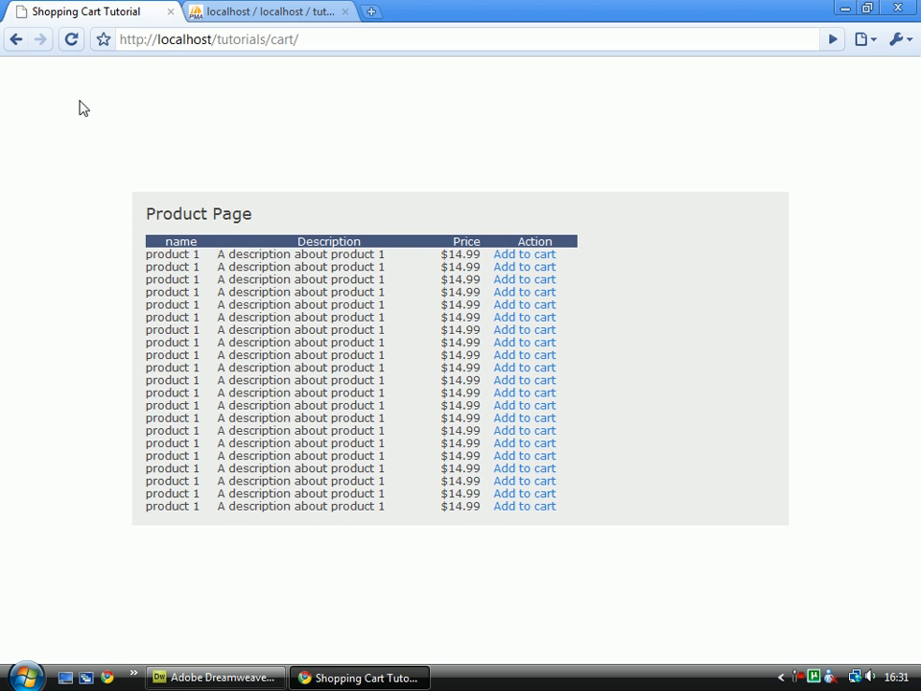
Restore the 10px padding in the header rule and reload the preview again.
left_click(222, 677)
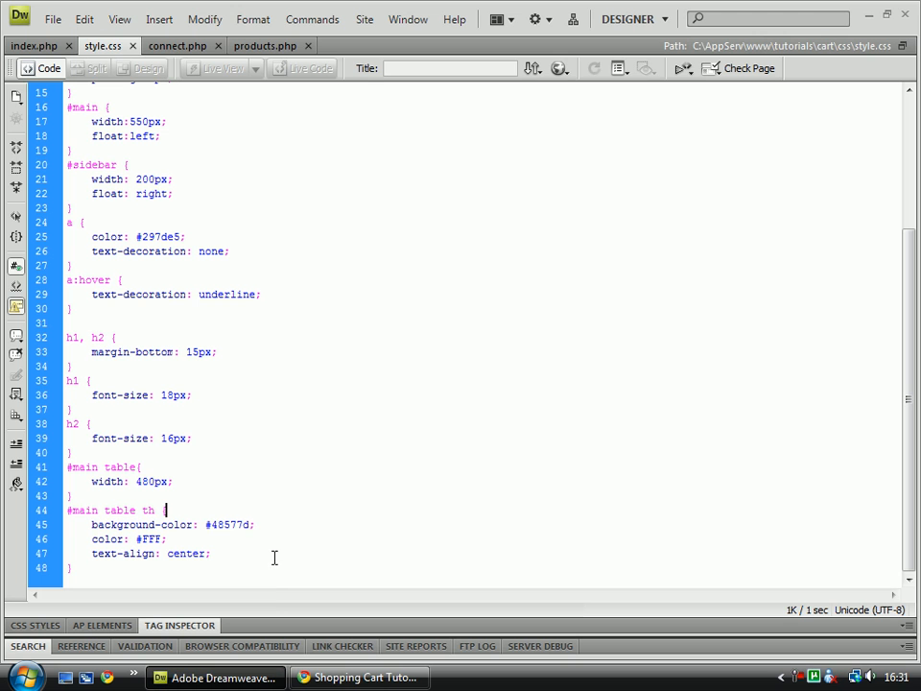
key("Return")
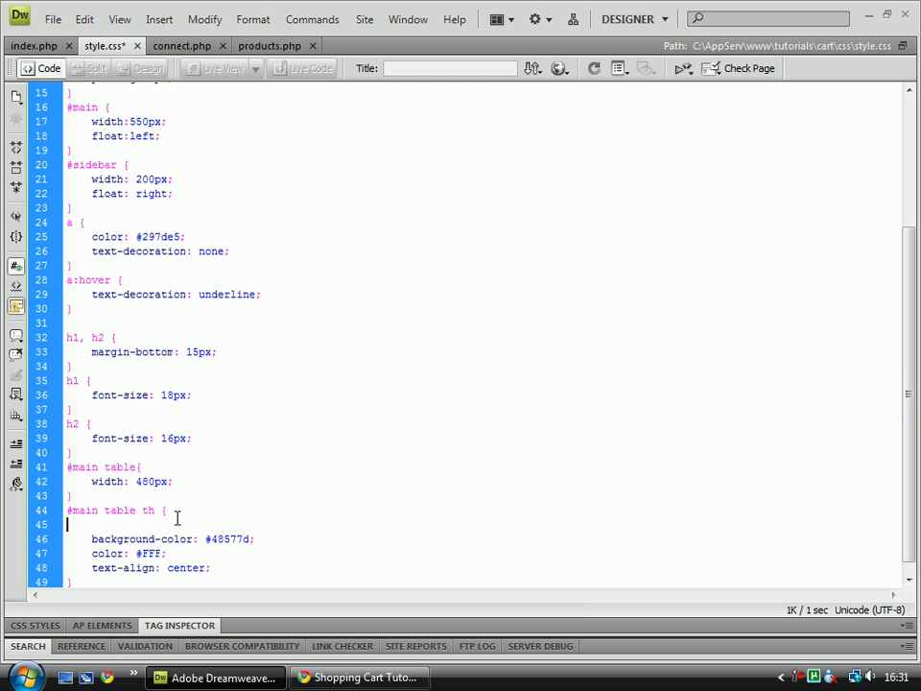
type("padding: 10px;")
left_click(365, 677)
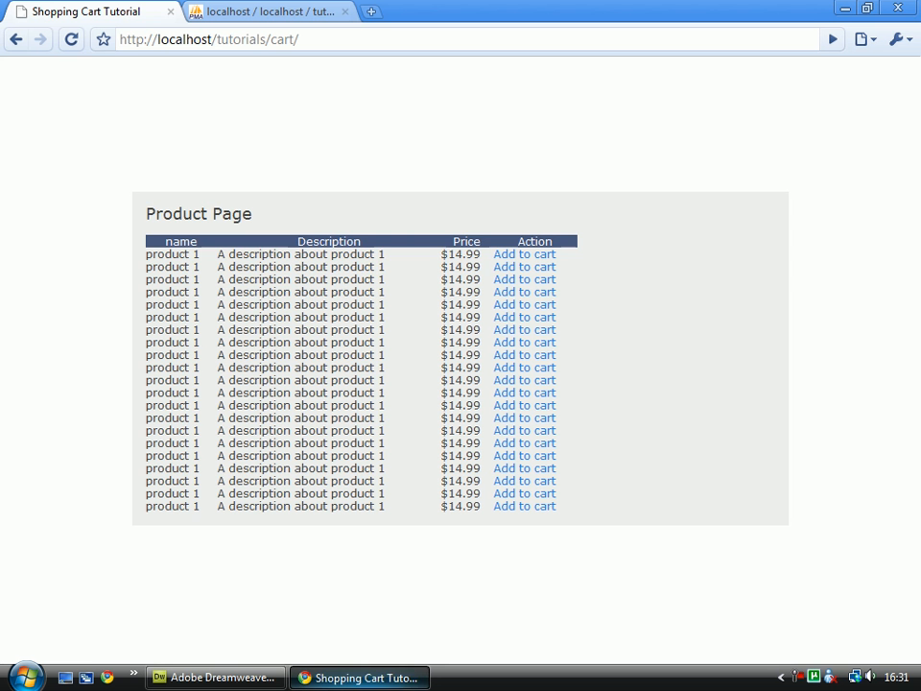
left_click(70, 38)
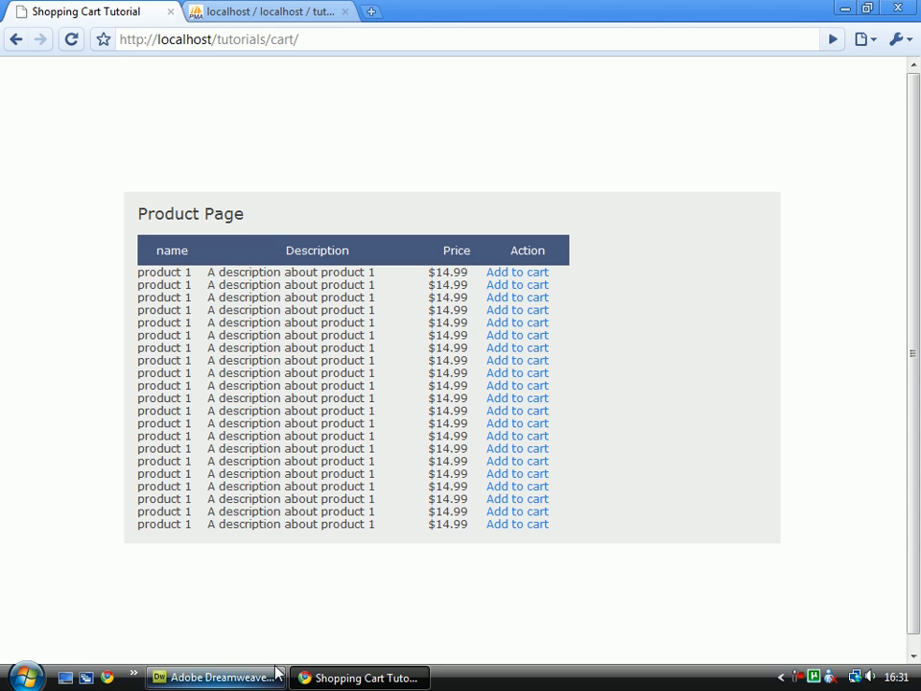
Inspect the Name and Description header text on the product page preview in Chrome.
left_click(222, 677)
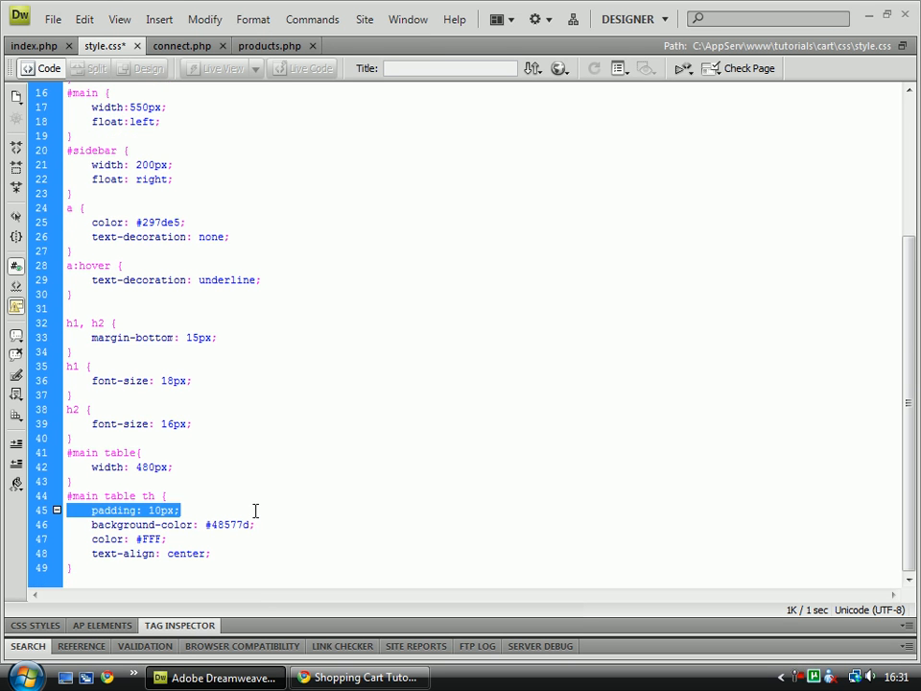
left_click(365, 677)
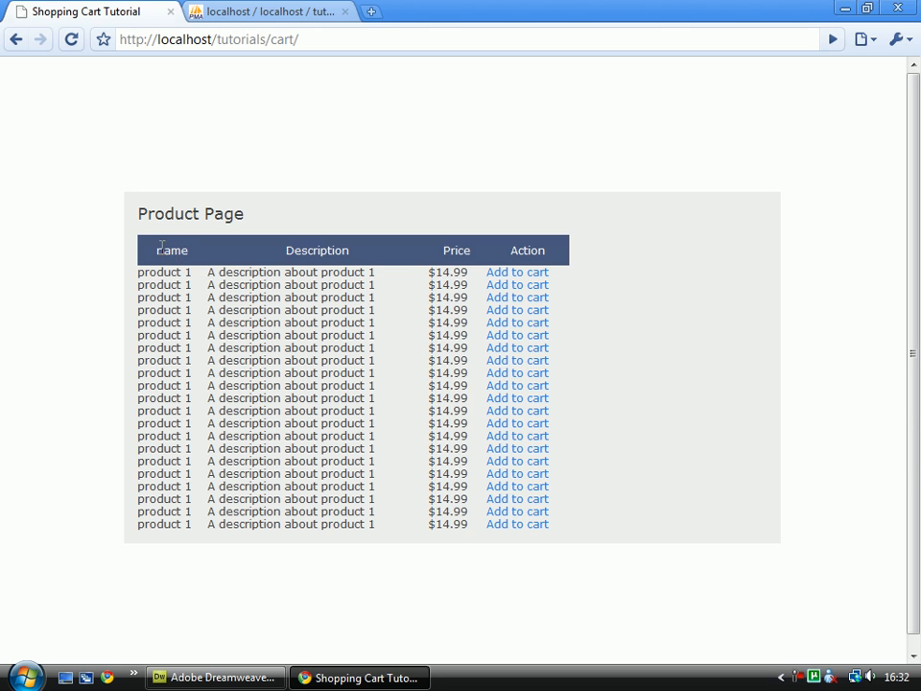
left_click_drag(156, 251, 207, 250)
left_click_drag(284, 250, 365, 250)
left_click(391, 252)
left_click_drag(283, 251, 461, 250)
Return to style.css and deselect the padding line of the #main table th rule.
left_click(457, 278)
left_click(222, 677)
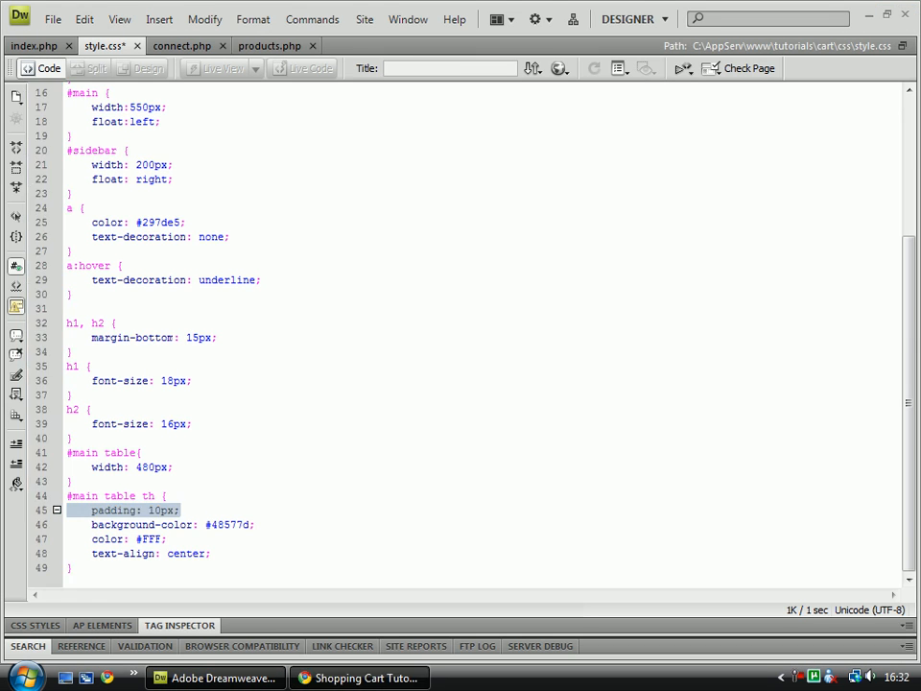
left_click(365, 677)
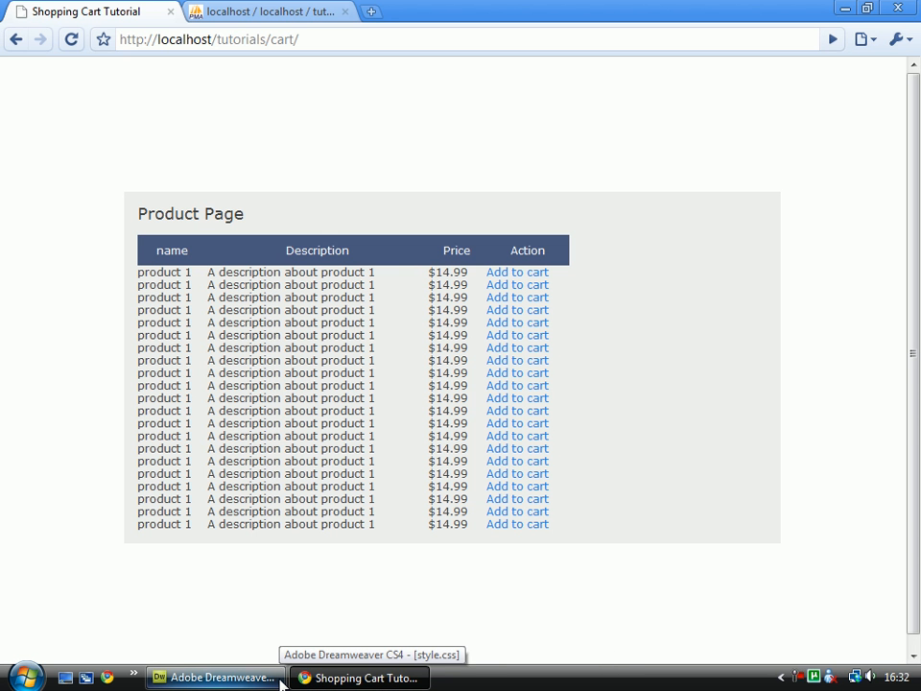
left_click(222, 678)
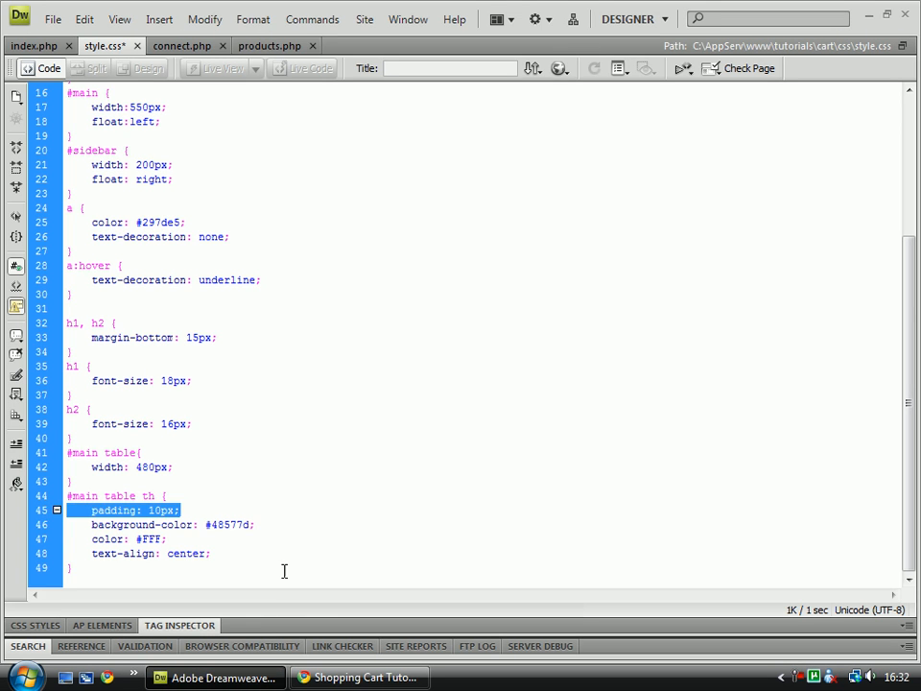
left_click(84, 568)
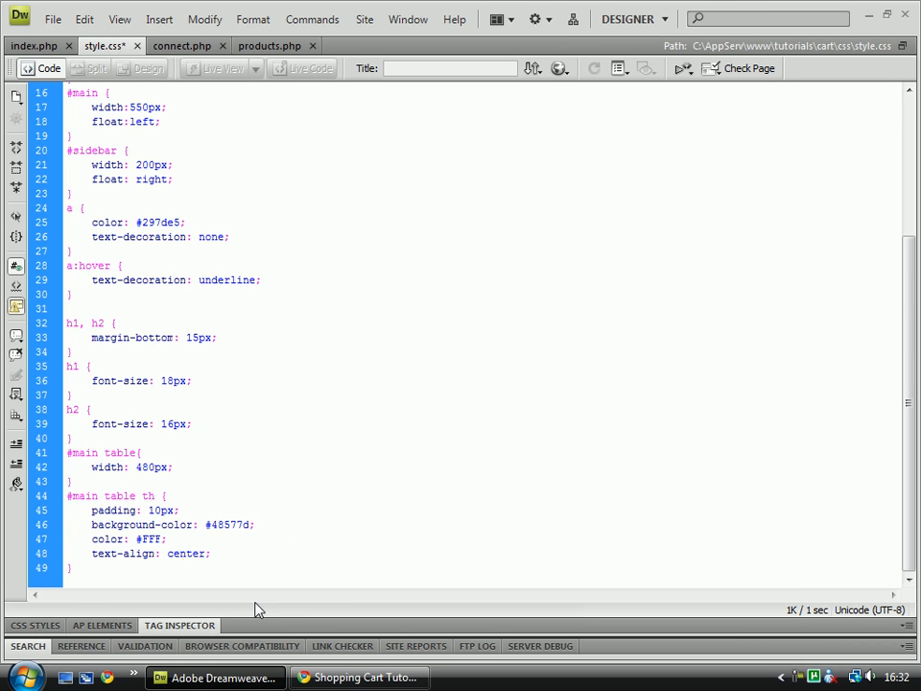
Add font-weight: bold; to the #main table th rule and save style.css.
key("Return")
type("w")
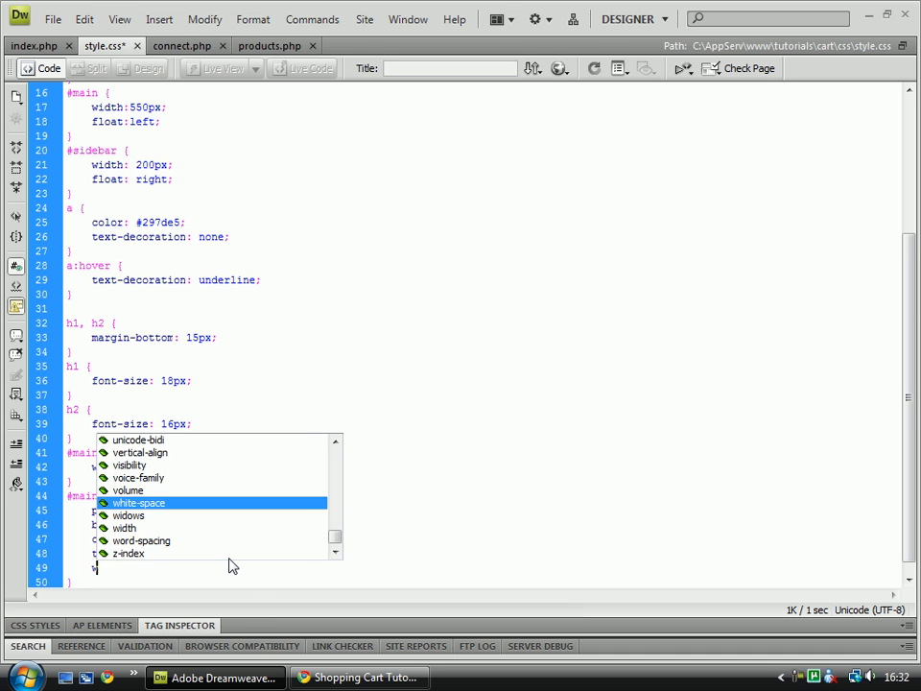
type("e")
key("BackSpace")
key("BackSpace")
type("font")
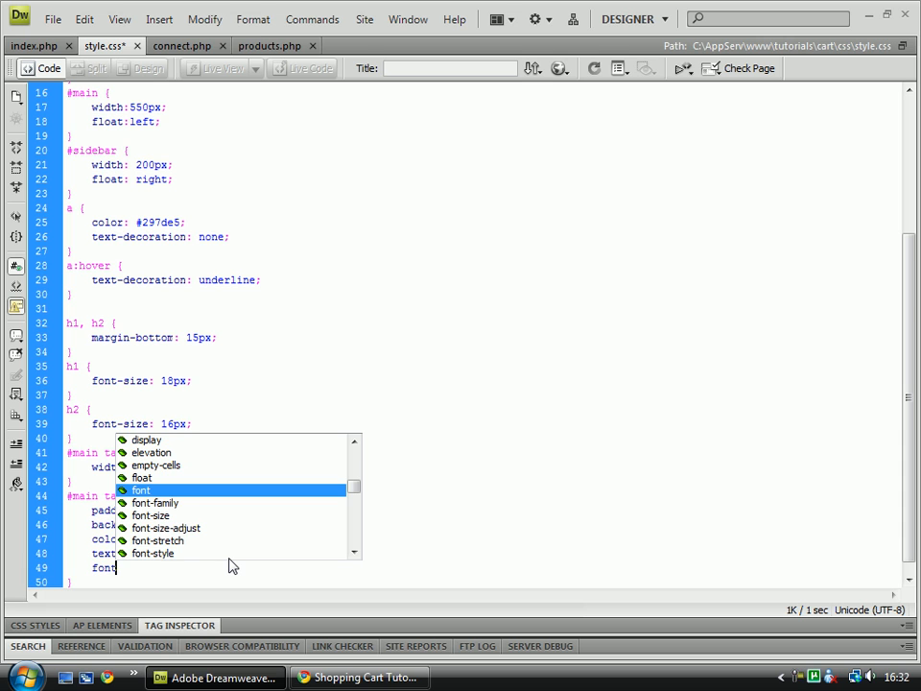
type("-w")
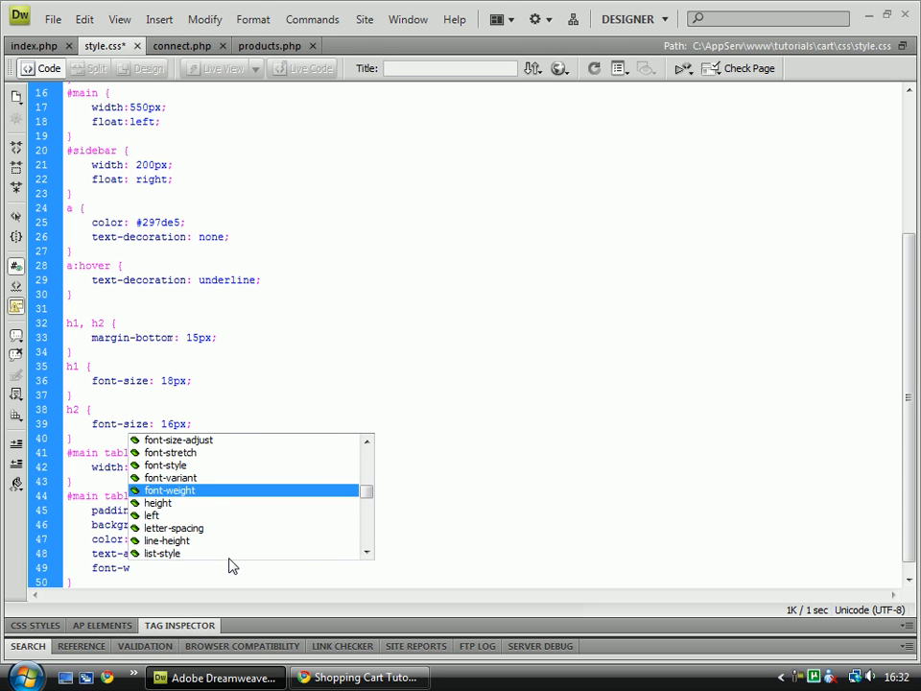
key("Return")
type("bol")
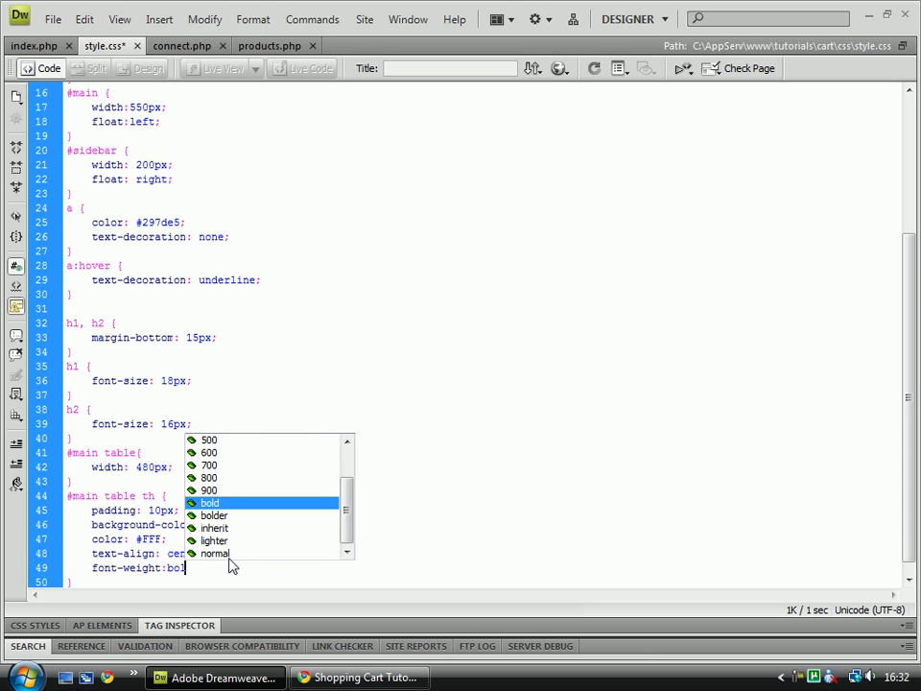
type("d;")
key("ctrl+s")
Reload the product page in Chrome to confirm bold header titles, then tidy the font-weight spacing.
key("alt+Tab")
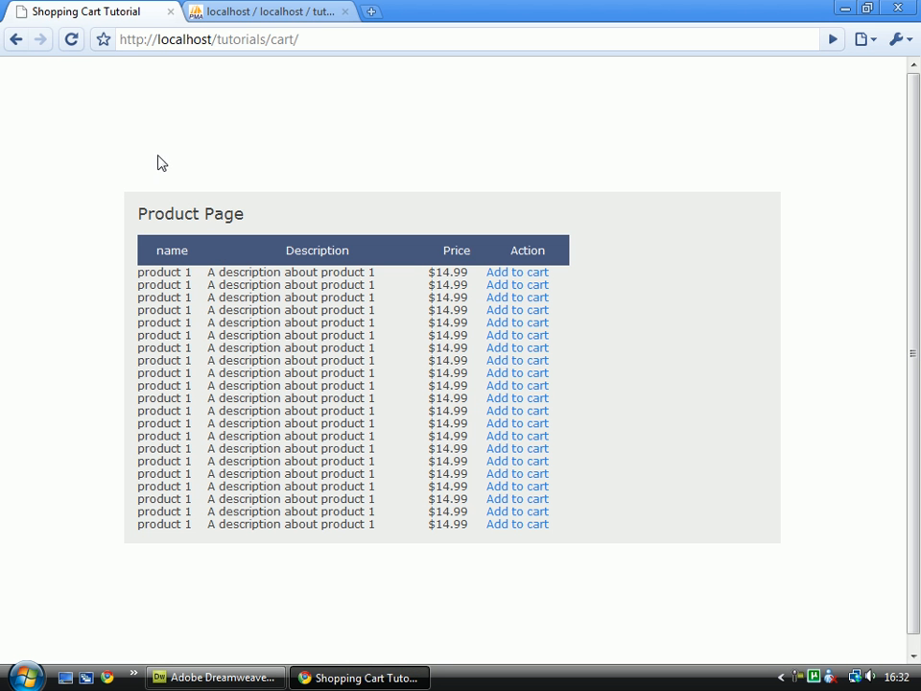
left_click(71, 38)
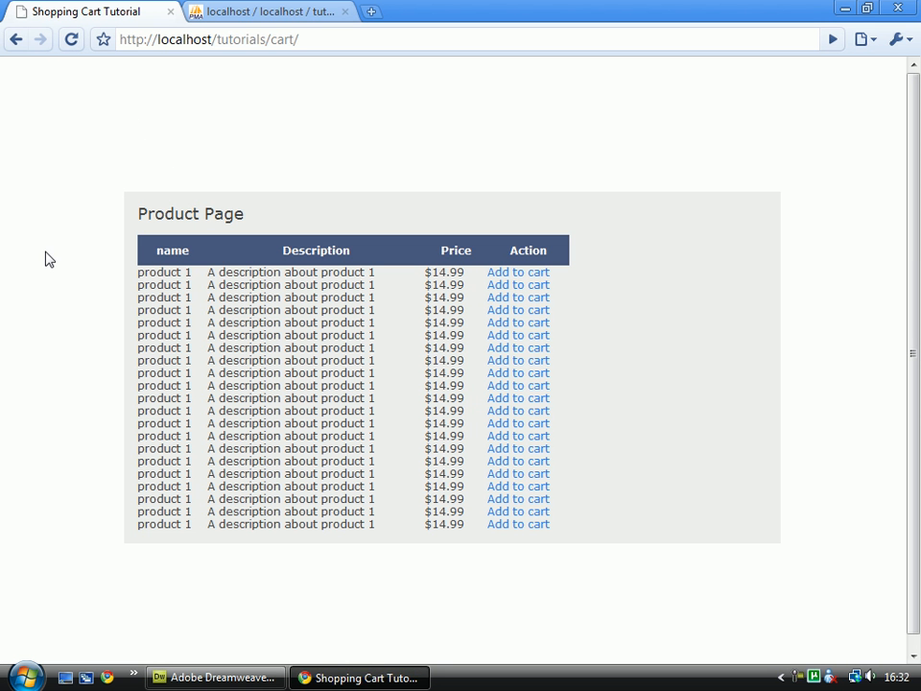
left_click_drag(282, 250, 303, 247)
left_click(221, 677)
left_click(226, 580)
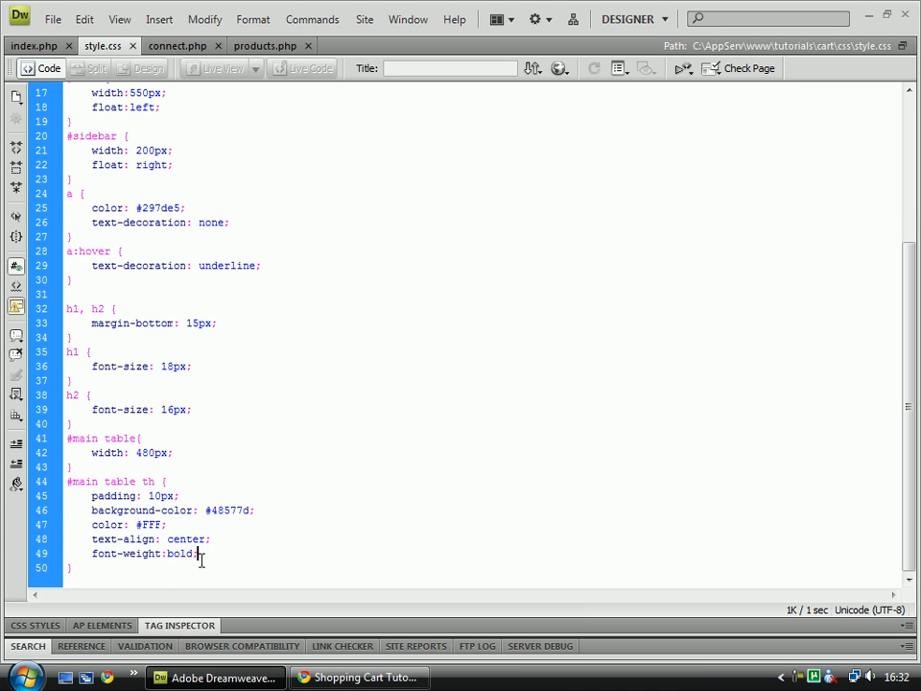
left_click(169, 554)
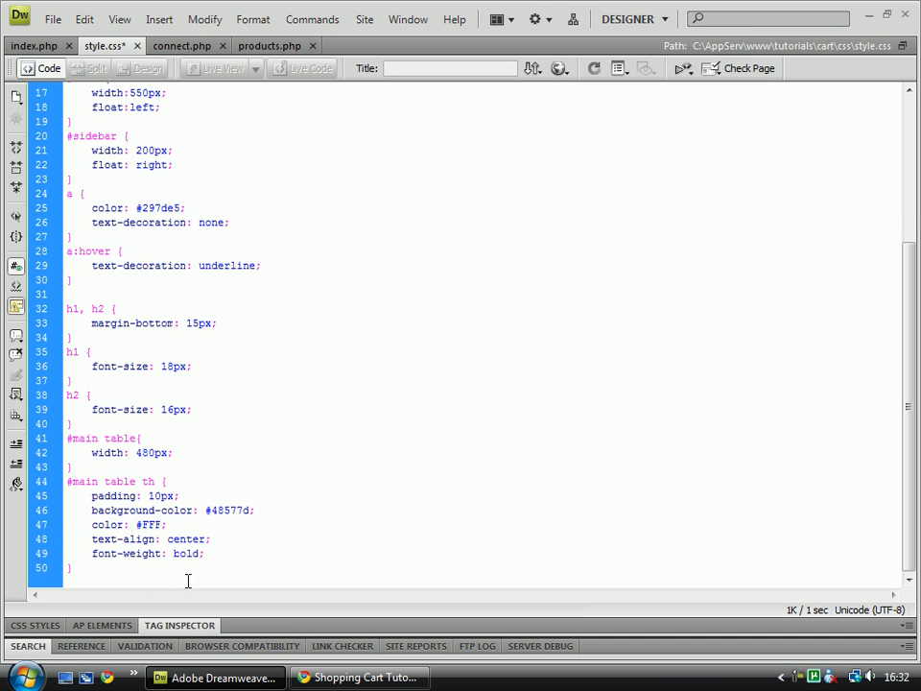
Add a #main table td { padding: 5px; } rule below the th rule and save style.css.
key("Return")
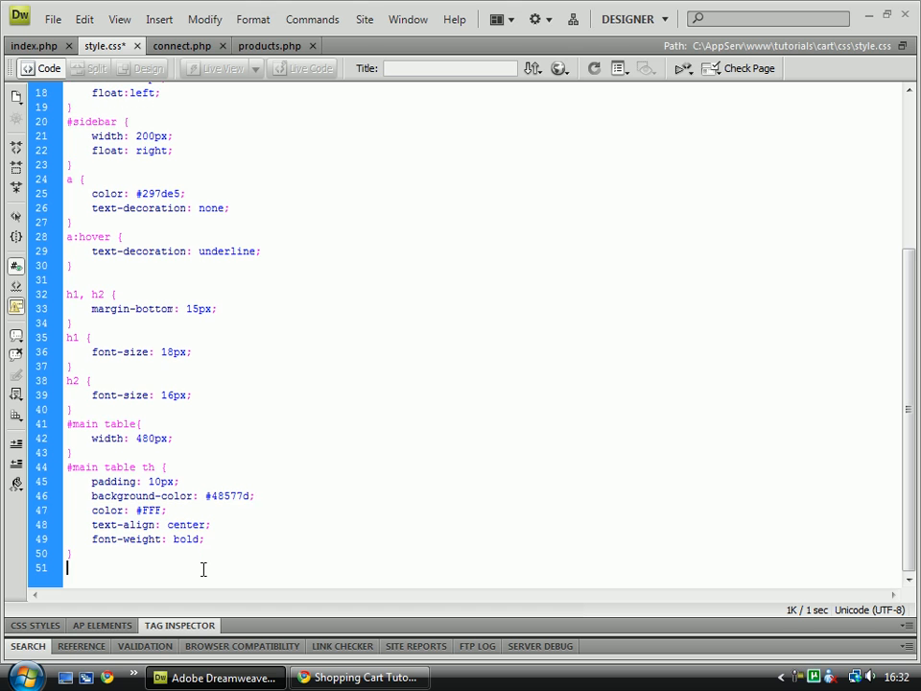
type("#main table td")
type(" {")
key("Return")
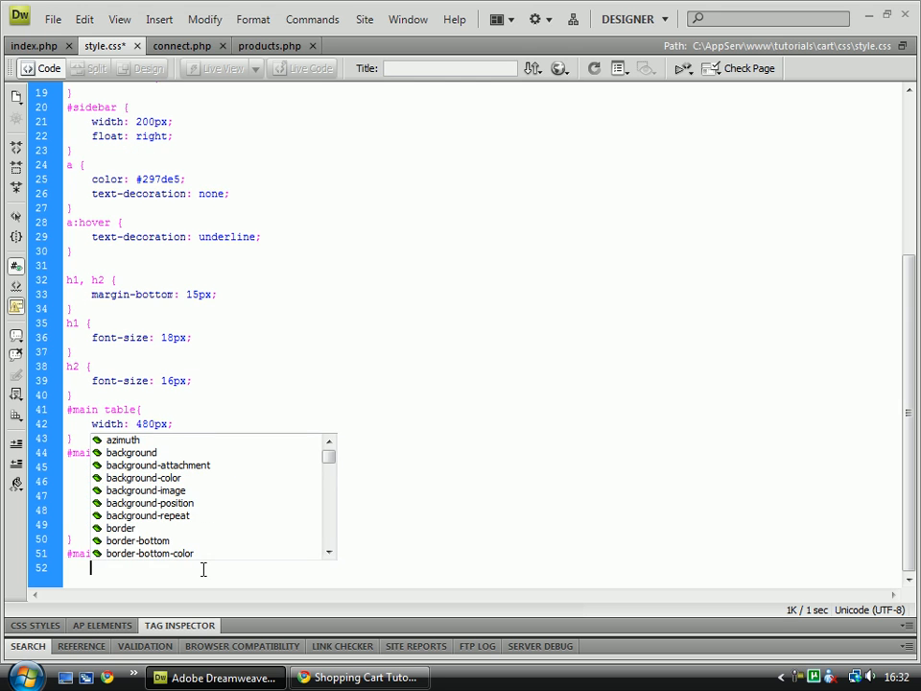
type("padding:")
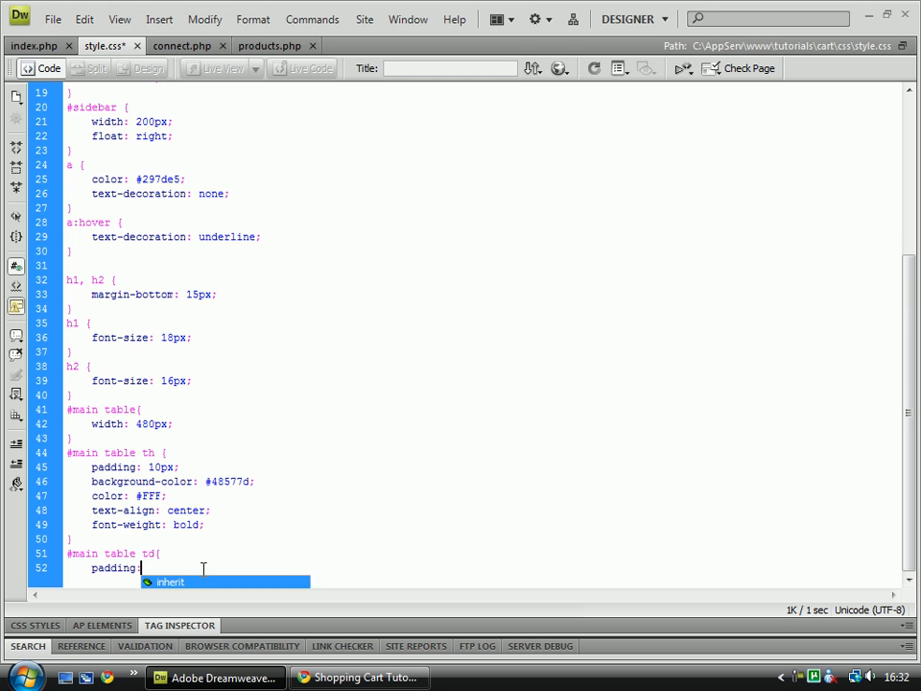
type(" 5px;")
key("ctrl+s")
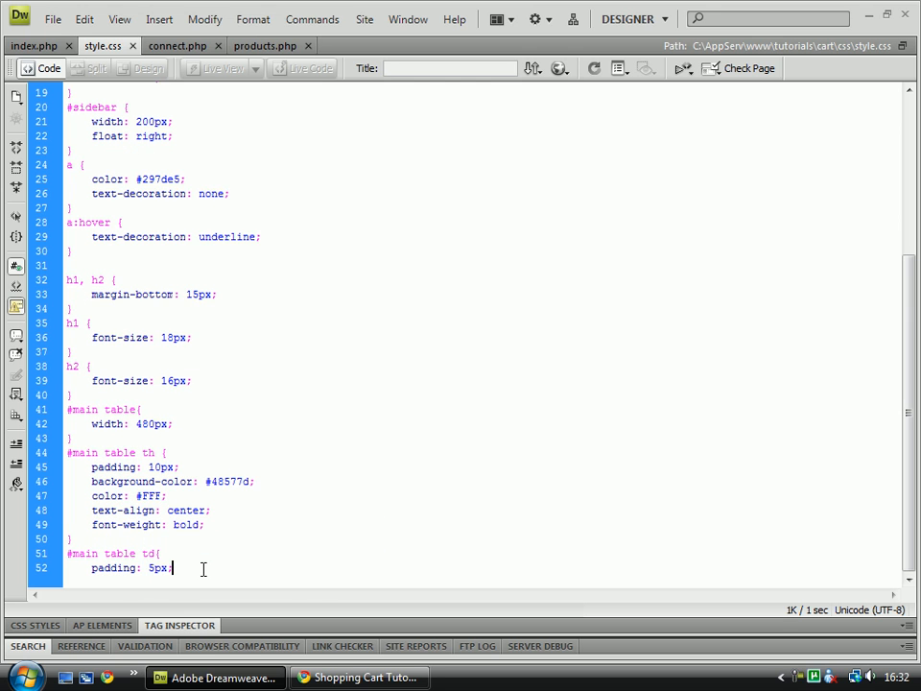
key("Return")
type("}")
key("ctrl+s")
key("alt+Tab")
left_click(73, 39)
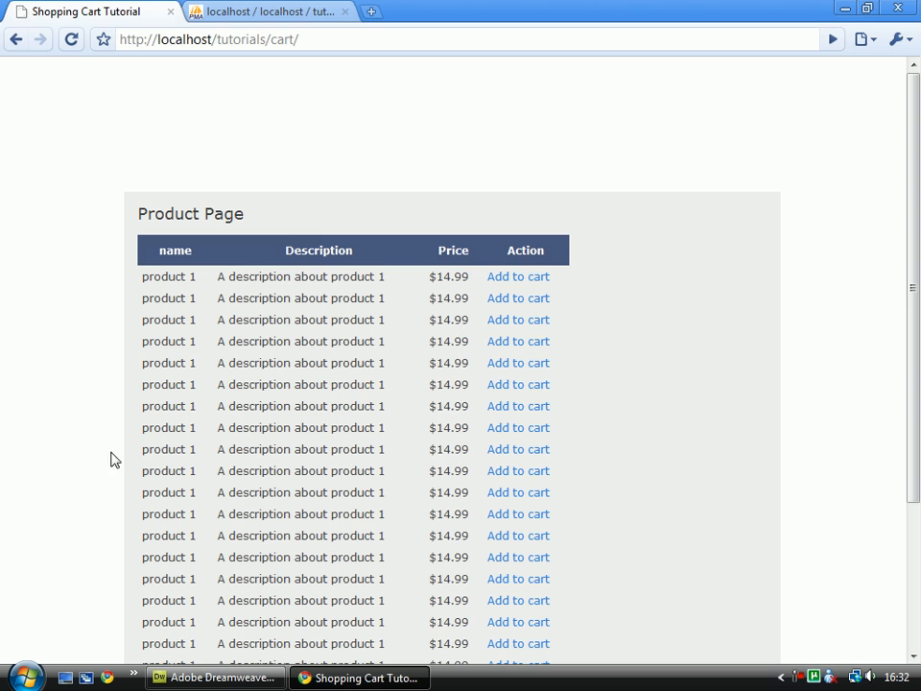
key("alt+Tab")
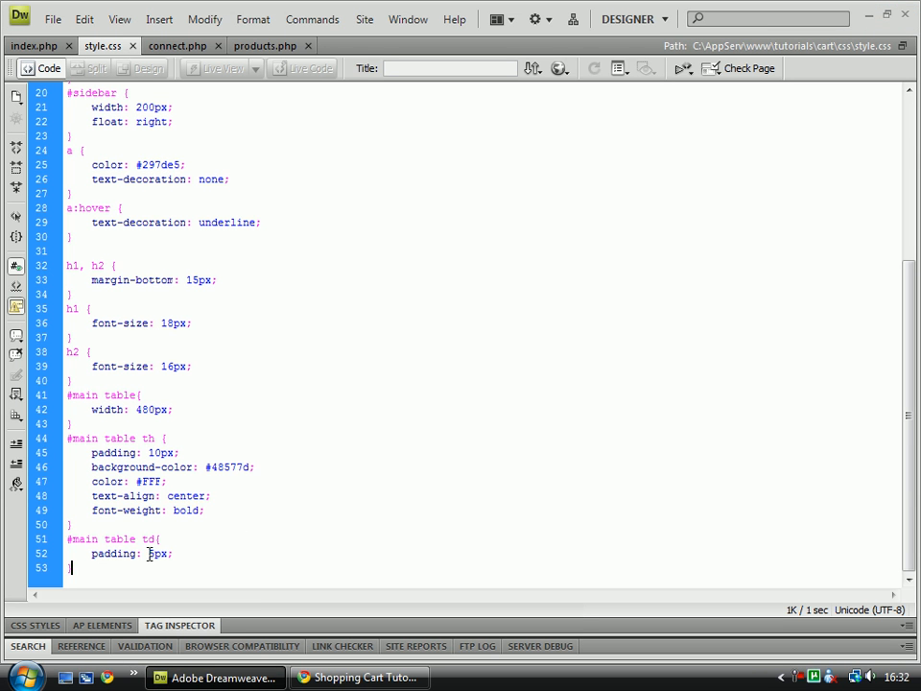
left_click_drag(147, 554, 154, 553)
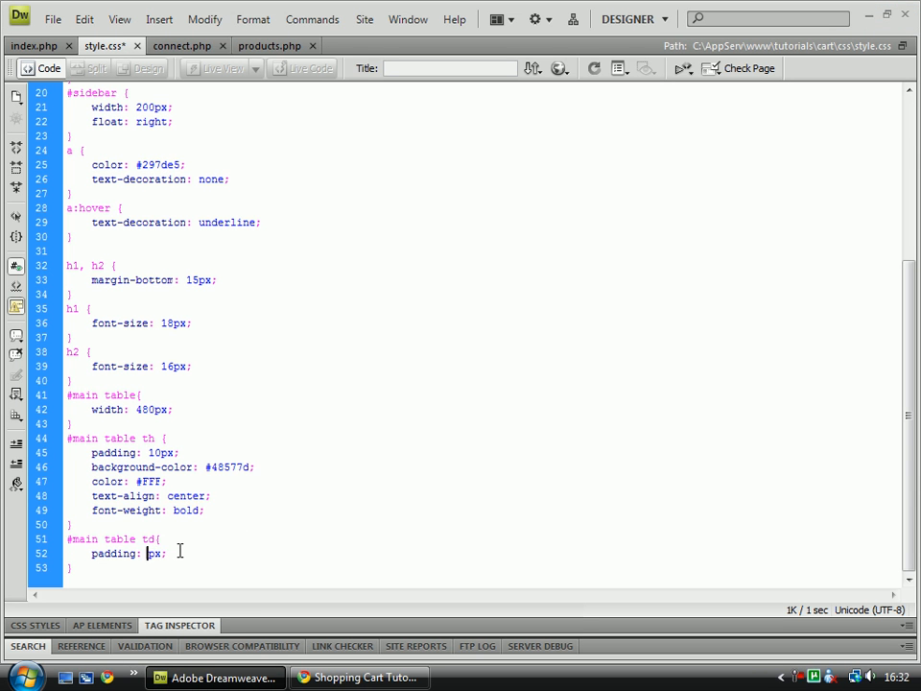
type("3")
key("ctrl+s")
key("alt+Tab")
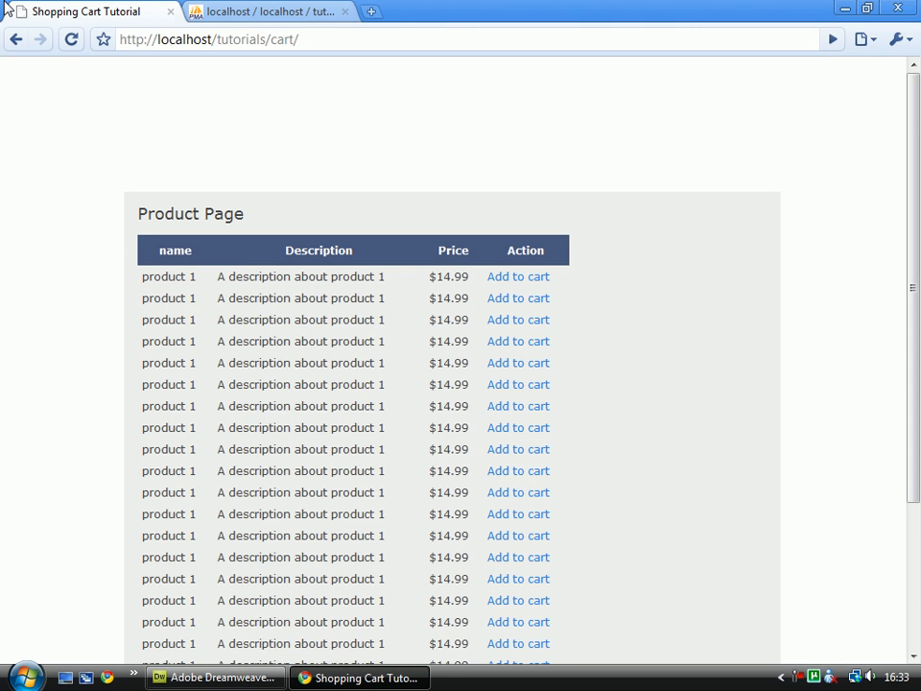
left_click(74, 39)
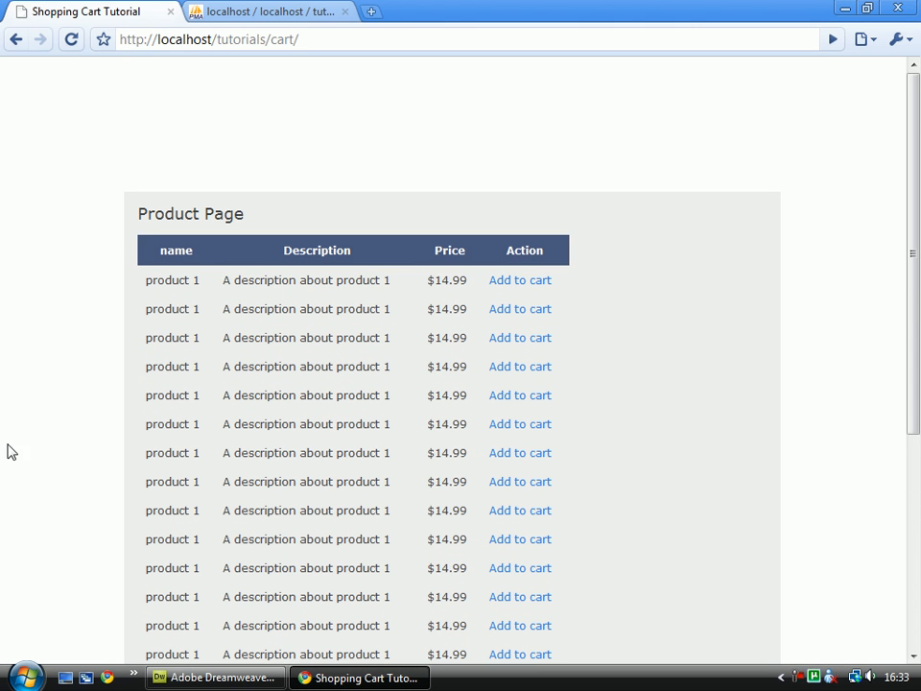
scroll(93, 422, "down", 1)
scroll(93, 422, "down", 3)
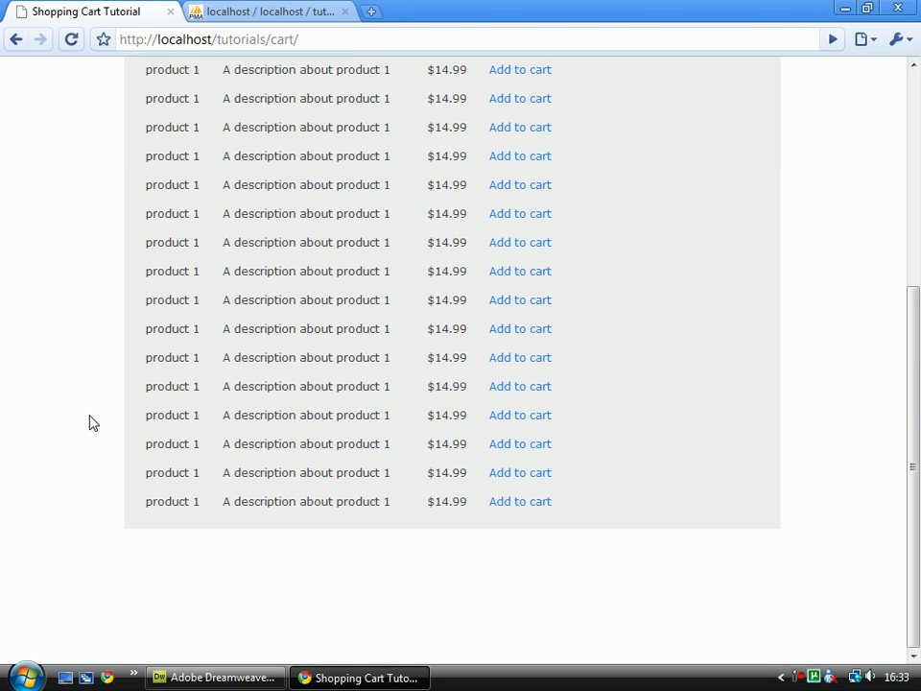
scroll(93, 422, "up", 5)
key("alt+Tab")
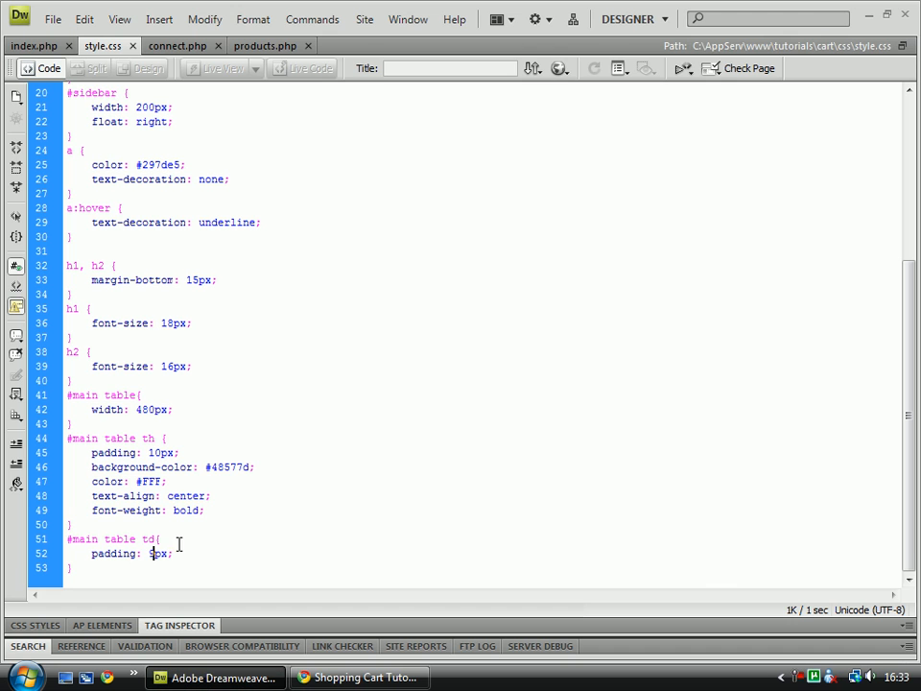
left_click(152, 554)
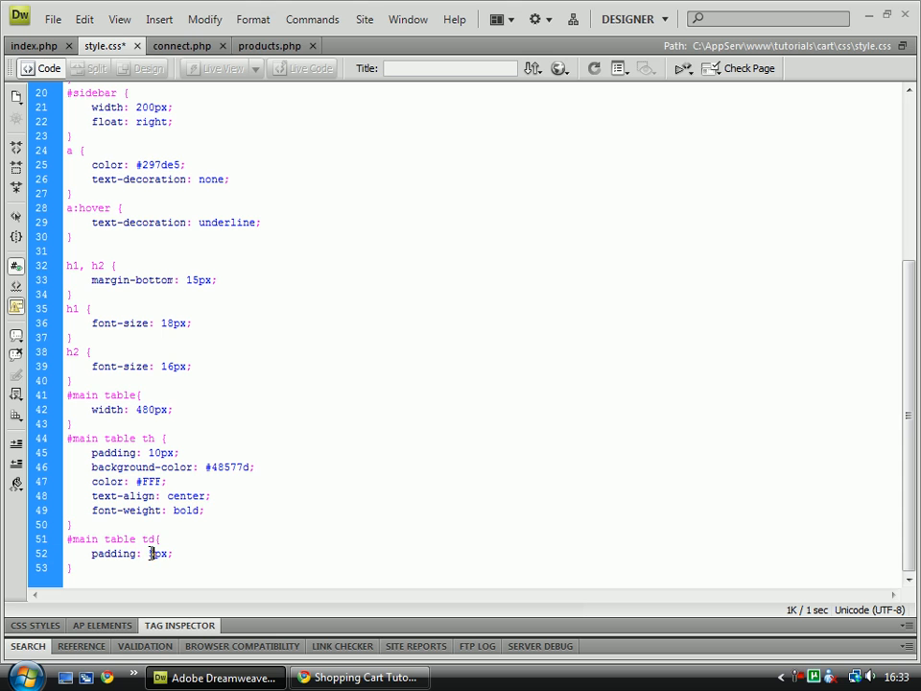
type("5")
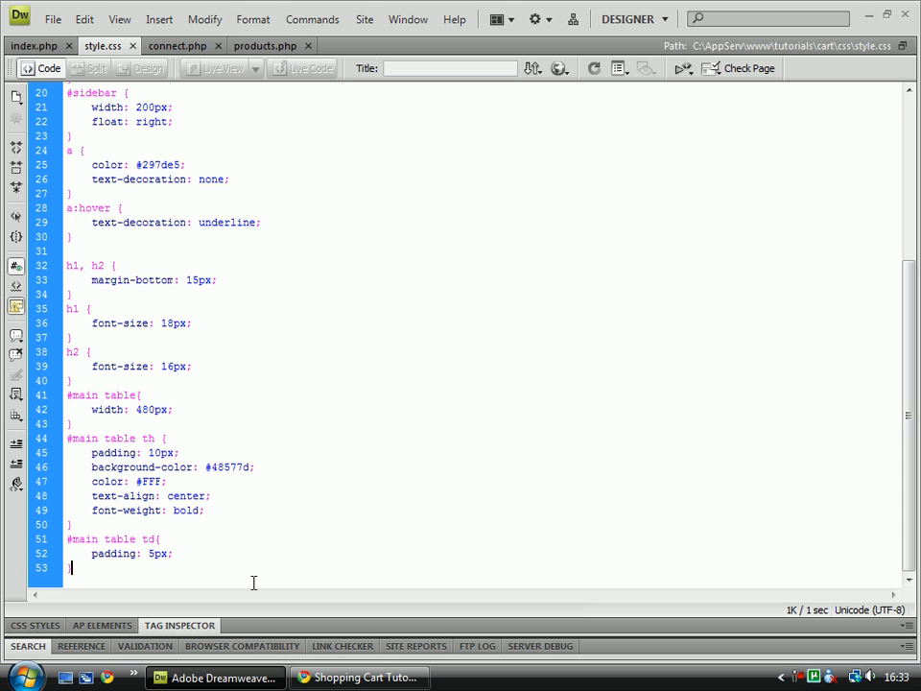
Add a #main table tr rule with background-color: #d3dcf2; and save style.css.
left_click(253, 583)
key("Return")
type("#m")
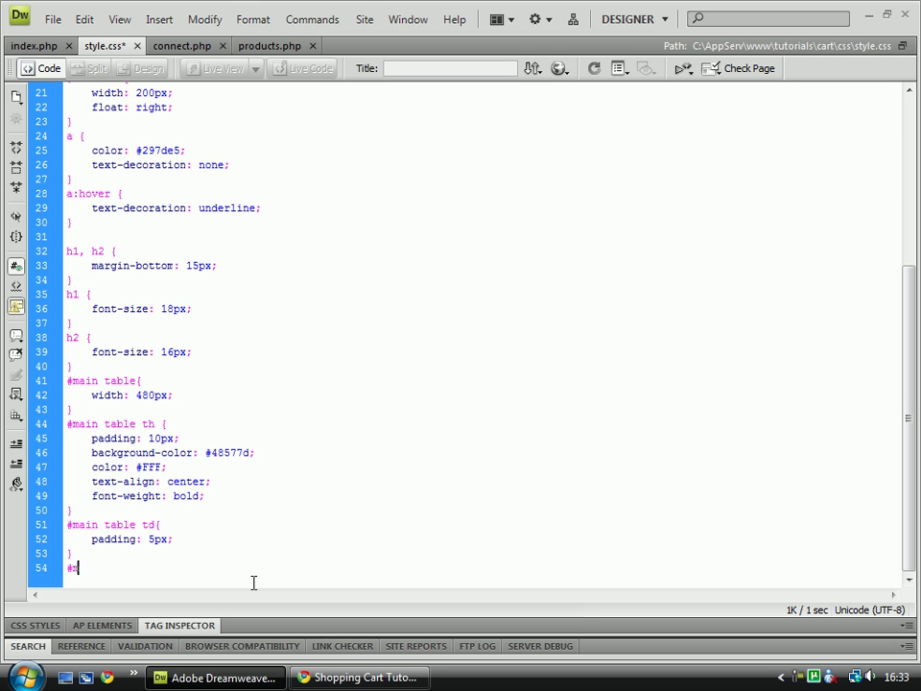
type("ain table tr")
type("{")
key("Return")
key("Return")
type("background")
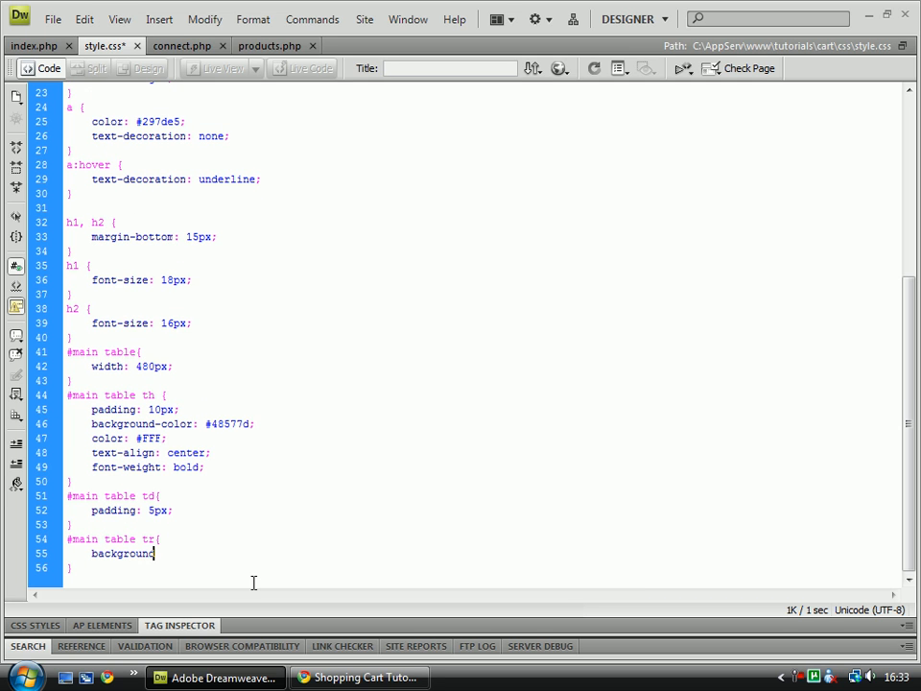
type("-color: ")
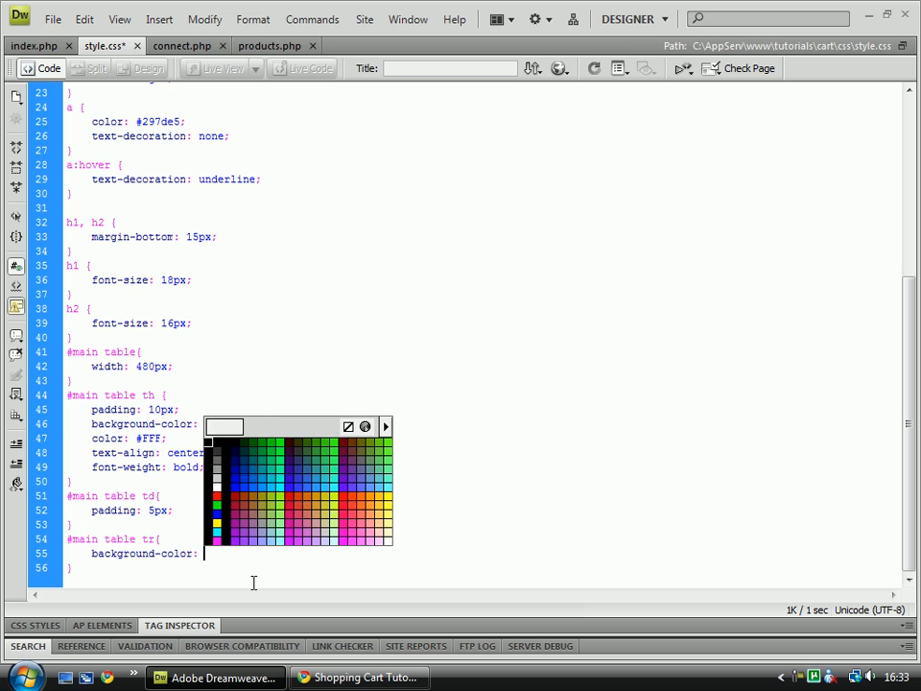
type("#d3dcf2")
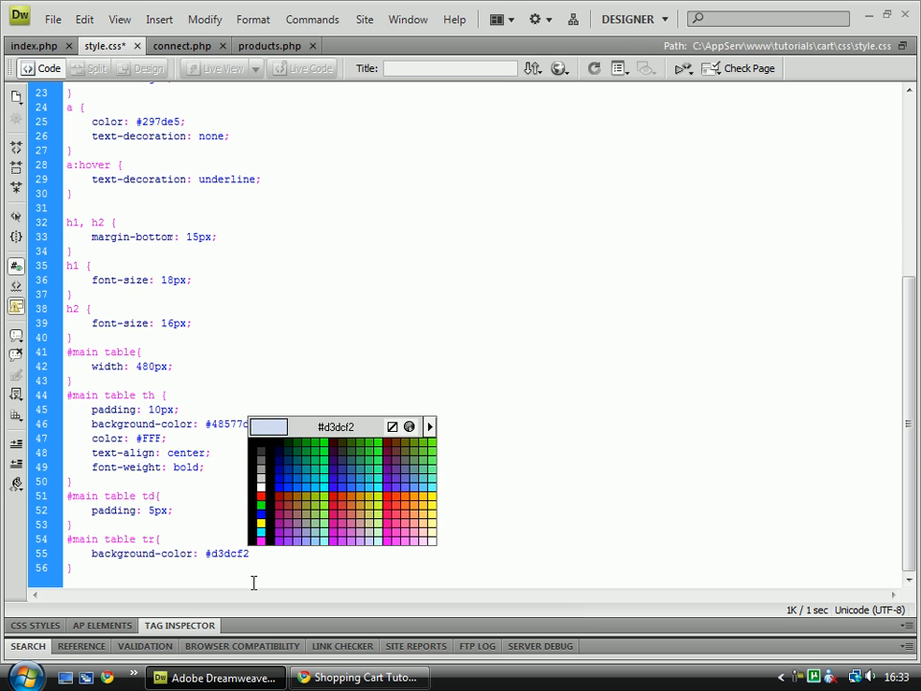
type(";")
key("ctrl+s")
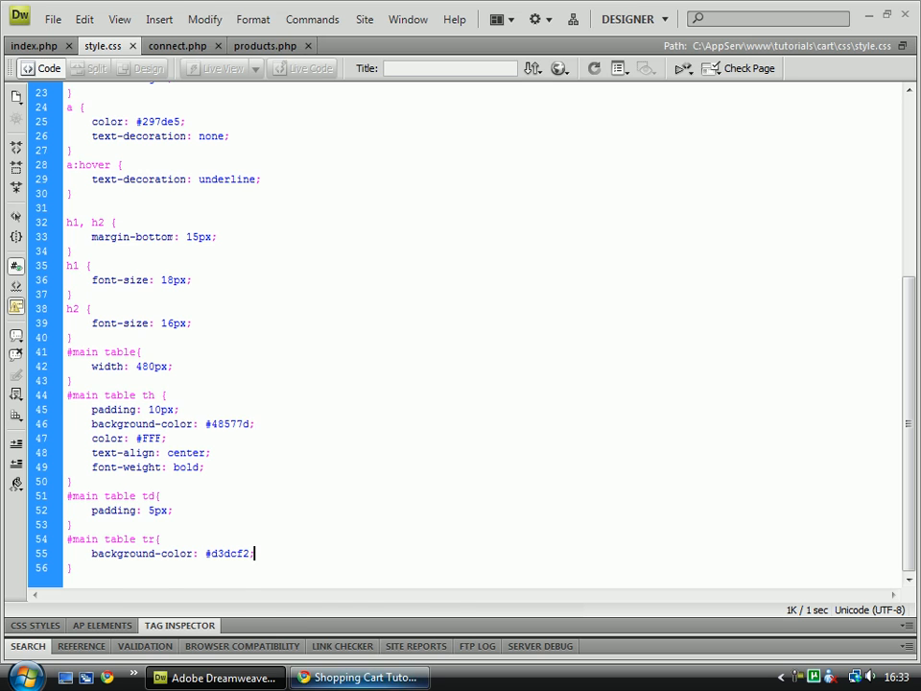
Reload the product page in Chrome to see the light blue rows, then return to style.css.
left_click(364, 677)
left_click(71, 38)
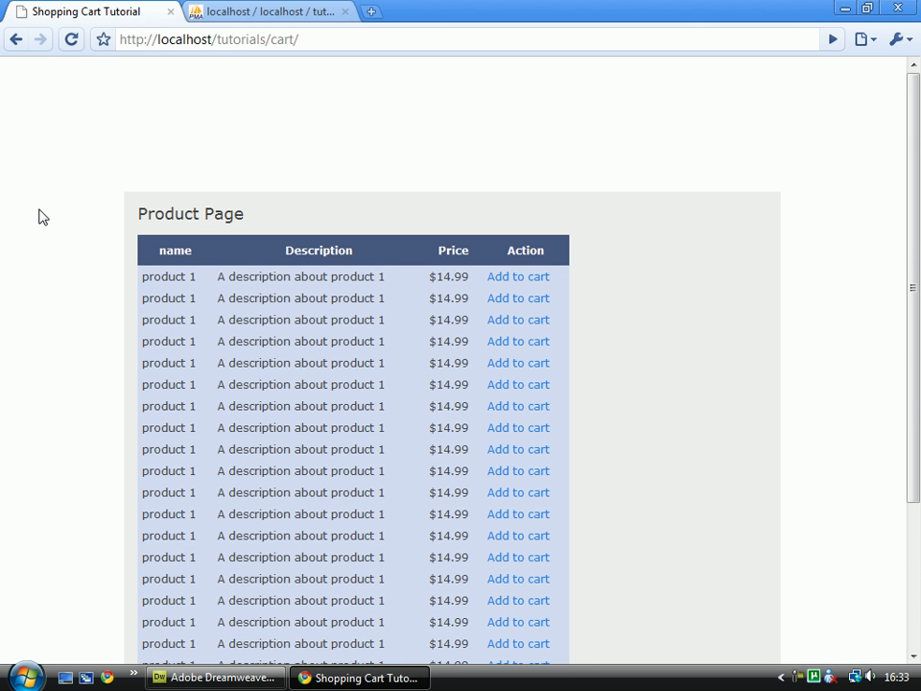
scroll(72, 344, "down", 1)
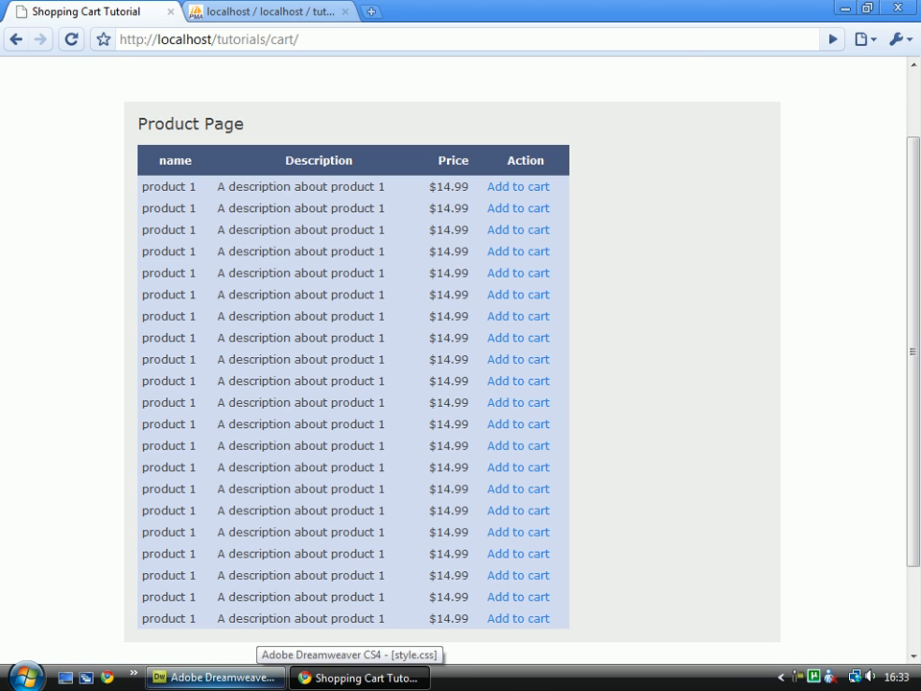
left_click(223, 677)
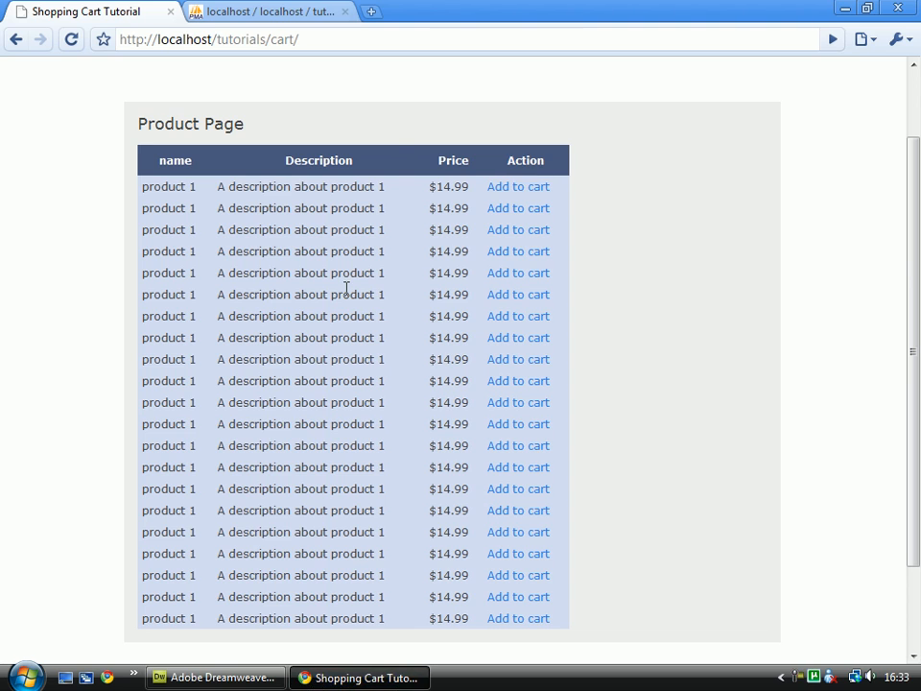
scroll(113, 156, "down", 2)
scroll(113, 157, "up", 2)
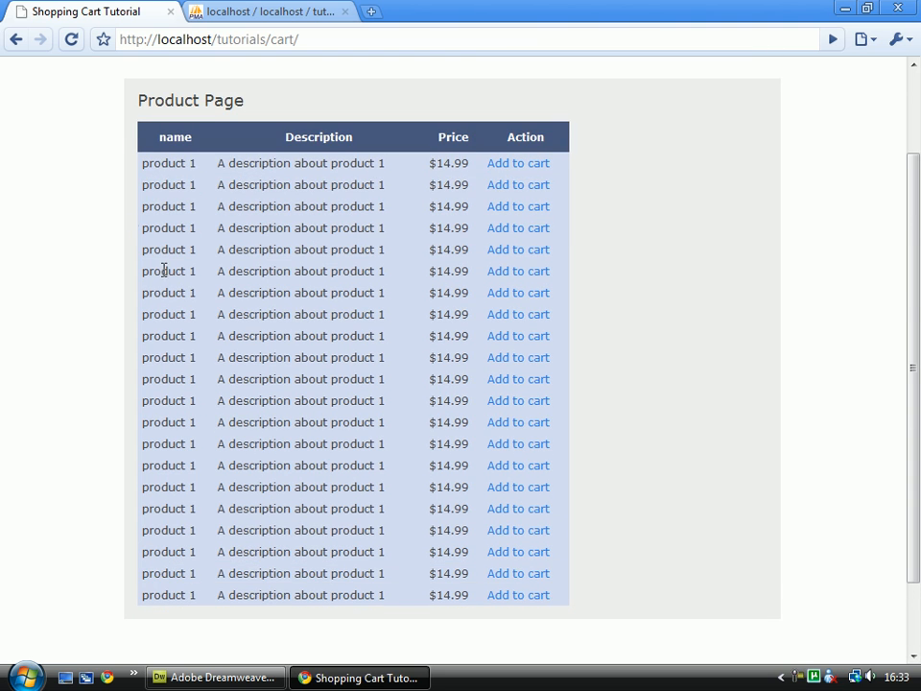
left_click(222, 677)
scroll(219, 418, "up", 3)
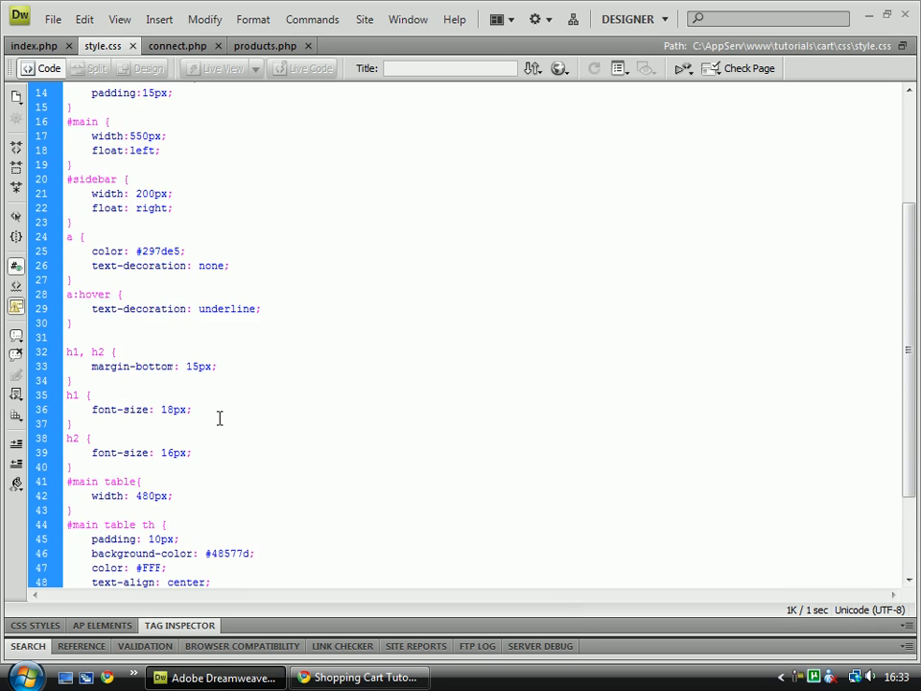
scroll(219, 419, "down", 1)
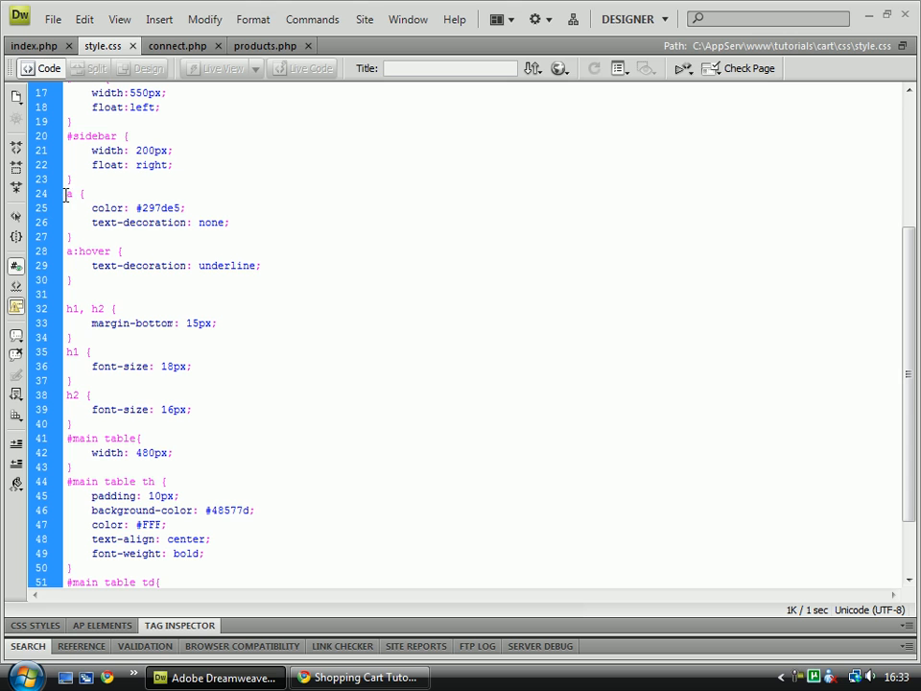
left_click_drag(92, 207, 161, 207)
left_click(192, 204)
mouse_move(92, 221)
left_mouse_down()
mouse_move(181, 235)
mouse_move(240, 224)
left_mouse_up()
left_click(199, 222)
left_click(240, 222)
left_click(40, 250)
left_click(92, 267)
left_click_drag(90, 265, 192, 265)
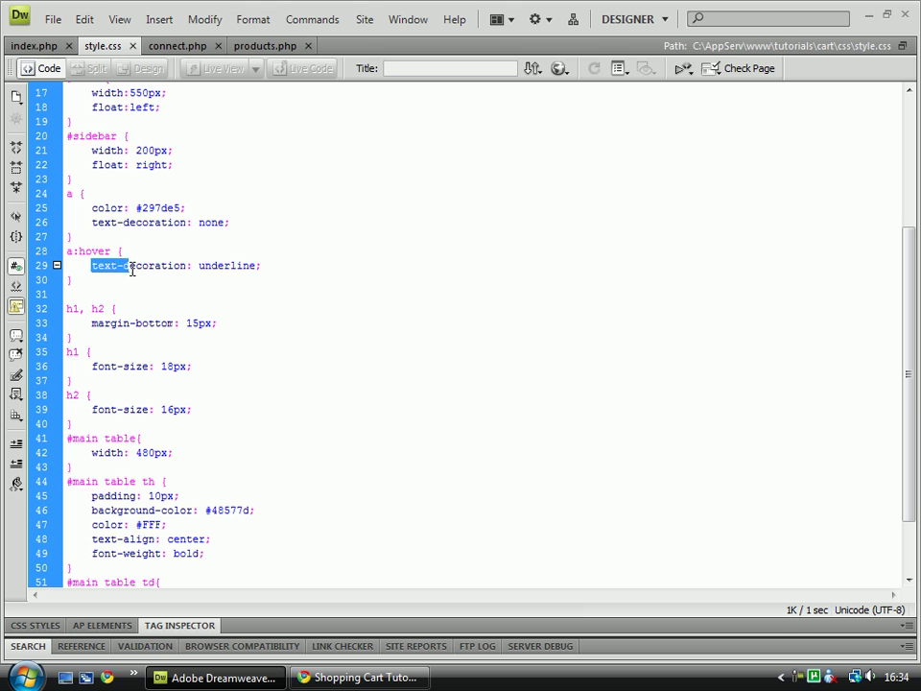
left_click(205, 265)
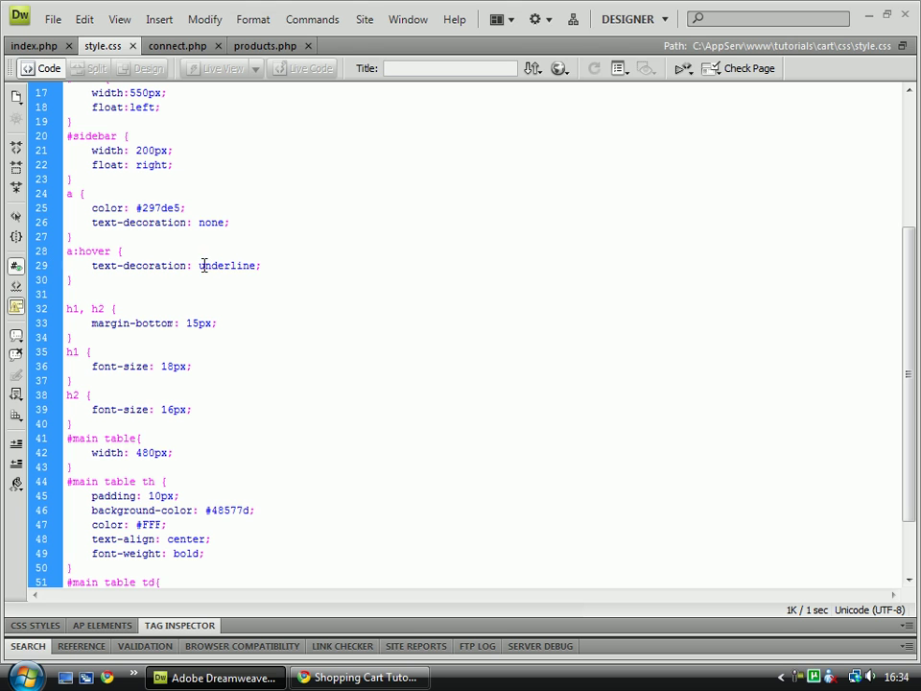
triple_click(72, 307)
left_click(83, 308)
mouse_move(91, 324)
left_mouse_down()
mouse_move(206, 324)
mouse_move(198, 322)
left_mouse_up()
left_click(210, 323)
Review the h1, h2 font-size and table width declarations in style.css.
left_click(213, 322)
left_click(161, 353)
scroll(162, 355, "down", 2)
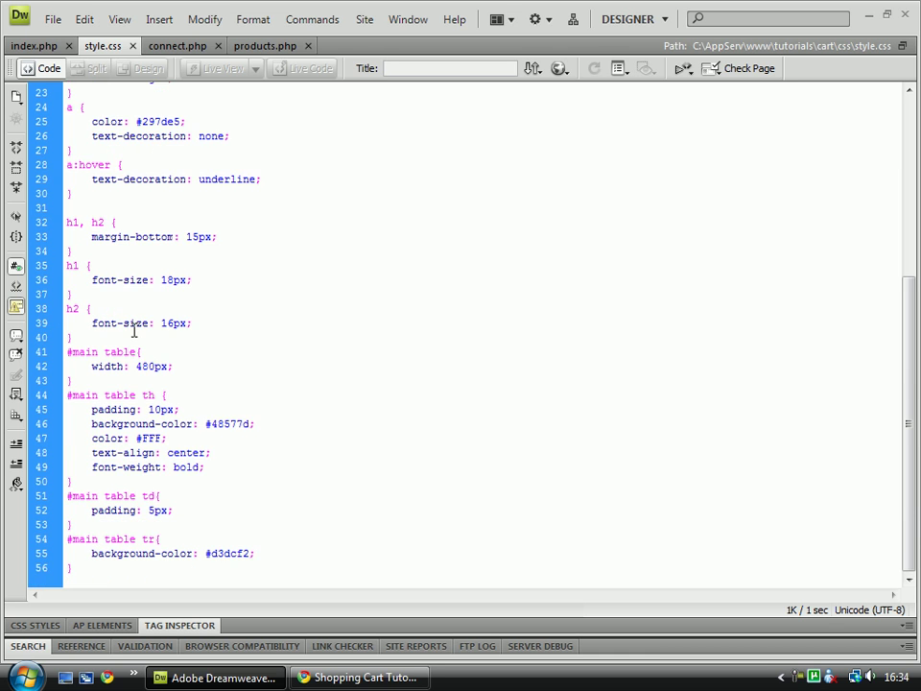
triple_click(86, 266)
left_click(93, 279)
triple_click(96, 279)
left_click(123, 322)
left_click_drag(92, 322, 168, 322)
left_click(181, 323)
left_click_drag(92, 366, 168, 366)
left_click(159, 366)
Review the th rule's padding, background-color, #FFF colour, center alignment and bold weight.
left_click_drag(92, 409, 158, 409)
left_click(171, 408)
left_click_drag(91, 408, 170, 408)
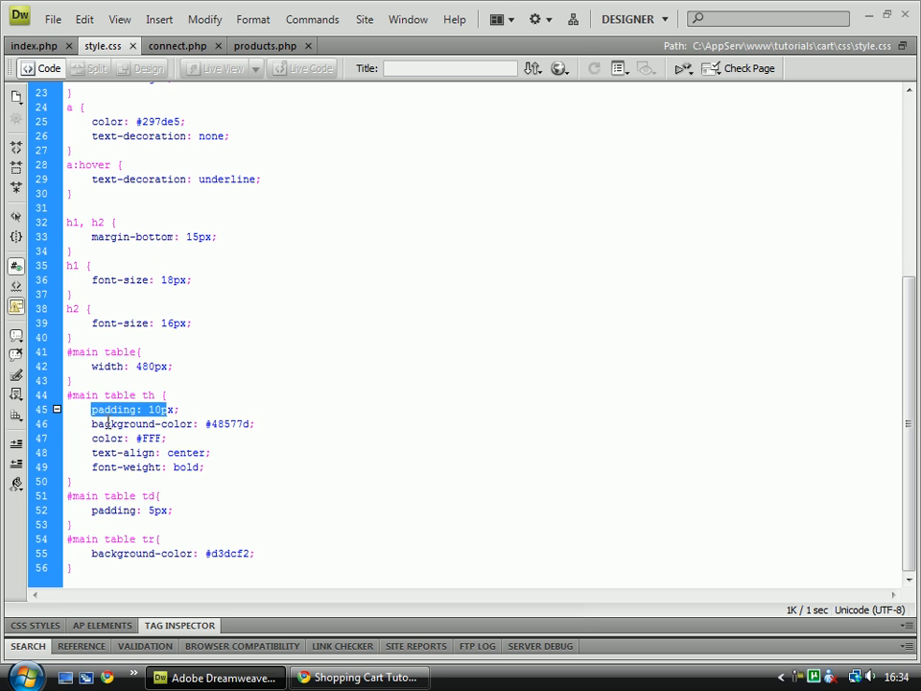
left_click(91, 423)
key("shift+Right")
key("shift+Right")
key("shift+Right")
key("shift+Right")
key("shift+Right")
key("shift+Right")
key("shift+Right")
key("shift+Right")
key("shift+Right")
left_click(213, 423)
key("shift+Right")
key("shift+Right")
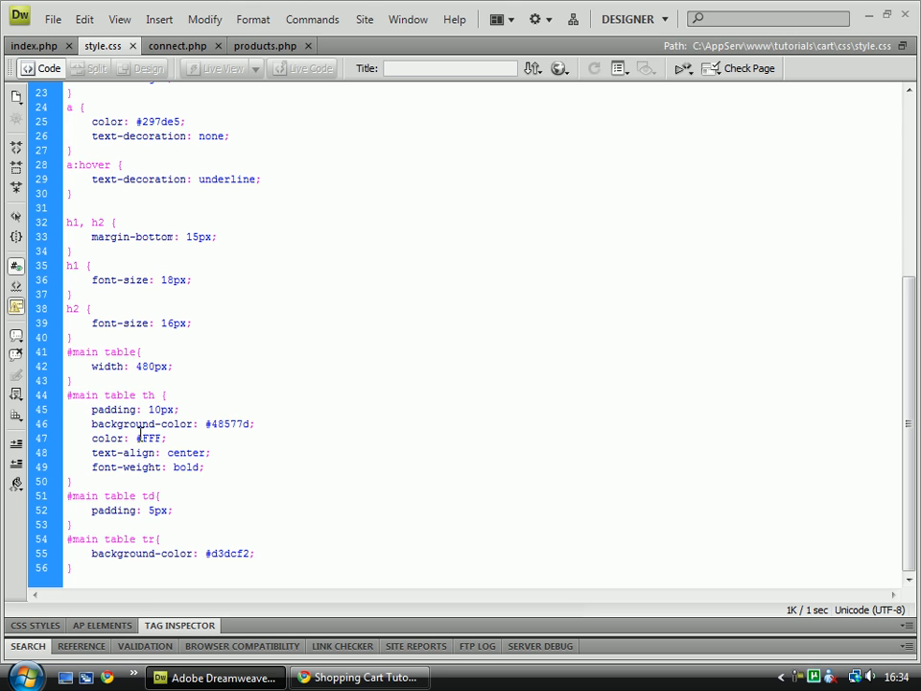
double_click(146, 437)
left_click(146, 438)
double_click(146, 437)
left_click(118, 452)
double_click(104, 452)
double_click(182, 452)
left_click(183, 452)
mouse_move(115, 466)
left_mouse_down()
mouse_move(103, 466)
mouse_move(149, 466)
left_mouse_up()
double_click(187, 466)
left_click(201, 466)
left_click(109, 520)
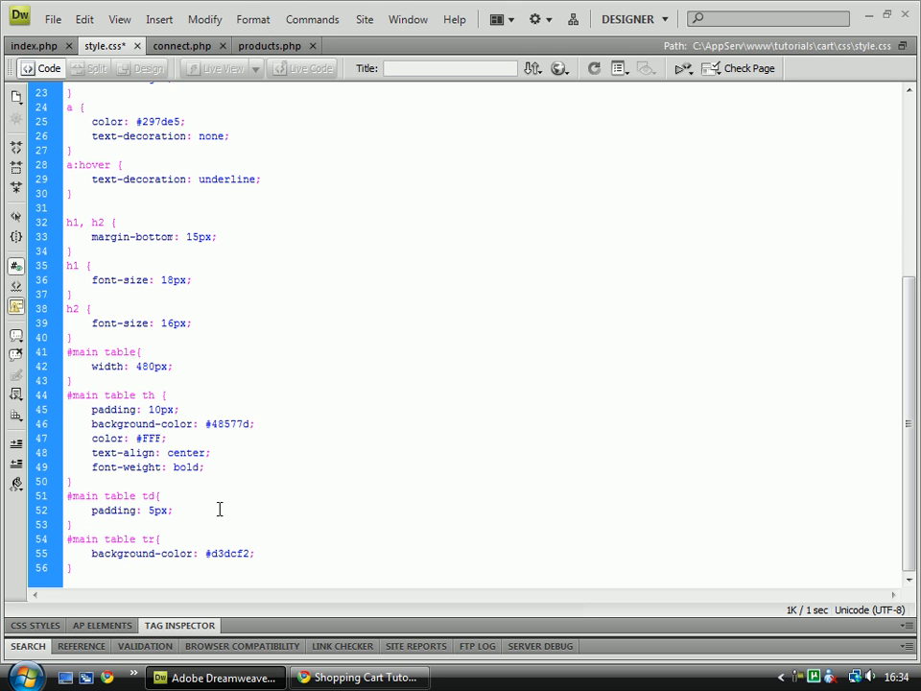
Review the td and tr rules, save style.css and switch to the product page in Chrome.
double_click(146, 495)
left_click(151, 495)
left_click(137, 526)
left_click_drag(115, 552, 159, 552)
left_click(207, 552)
key("ctrl+s")
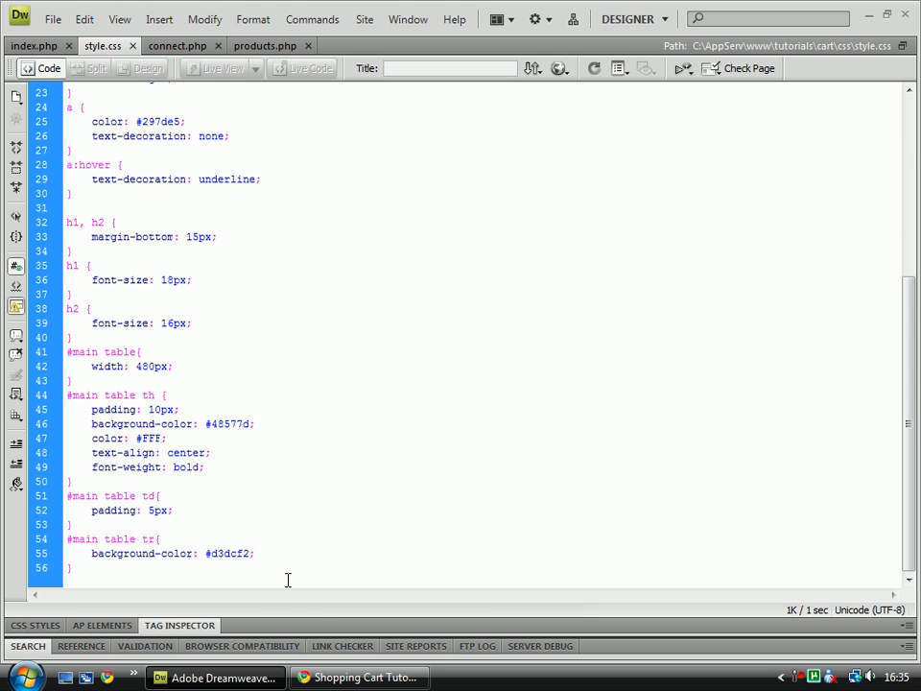
key("alt+Tab")
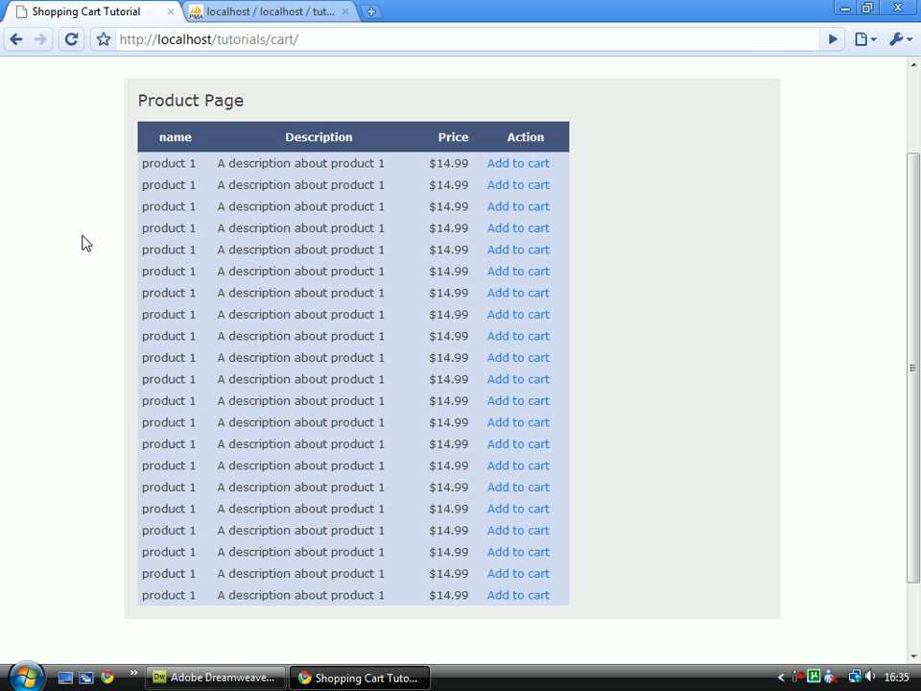